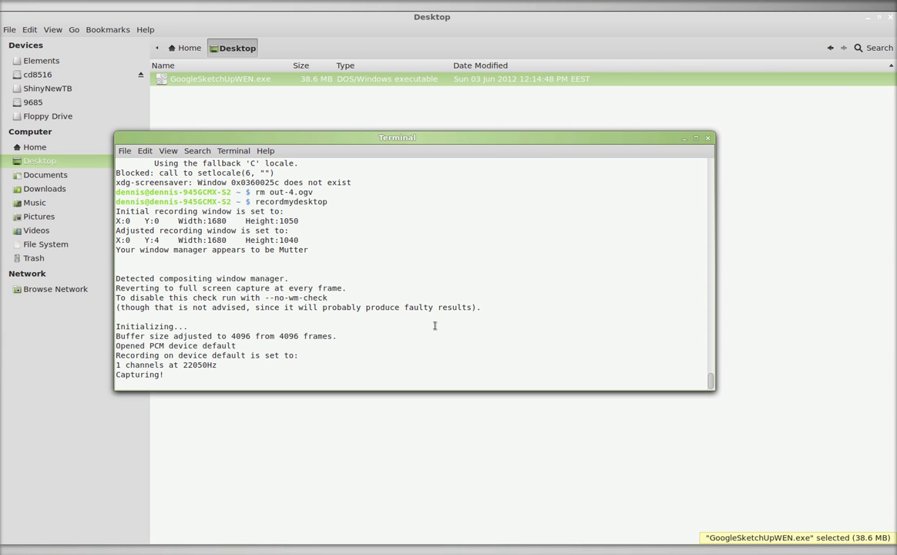
- Review the SketchUp 8 download page in Chrome at a larger zoom and the GoogleSketchUpWEN.exe file in the Desktop folder
key(alt+Tab)
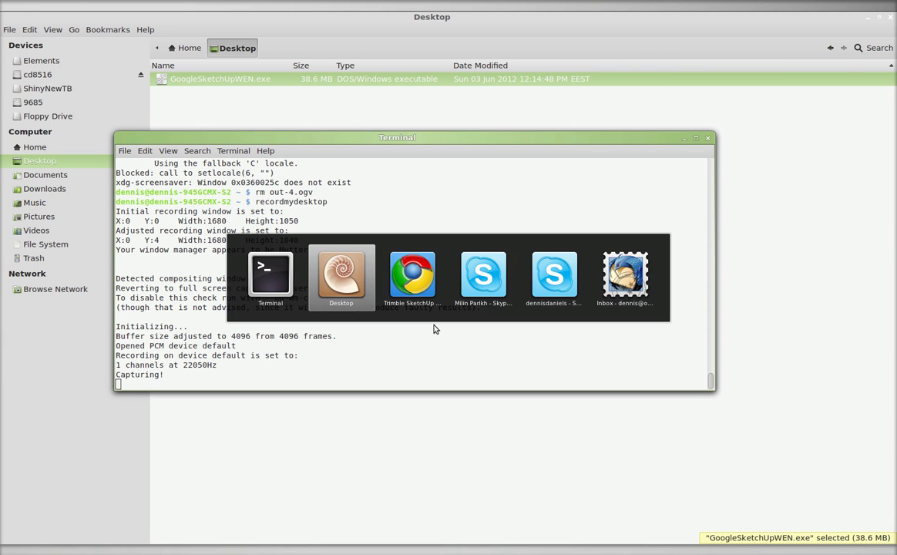
key(alt+Tab)
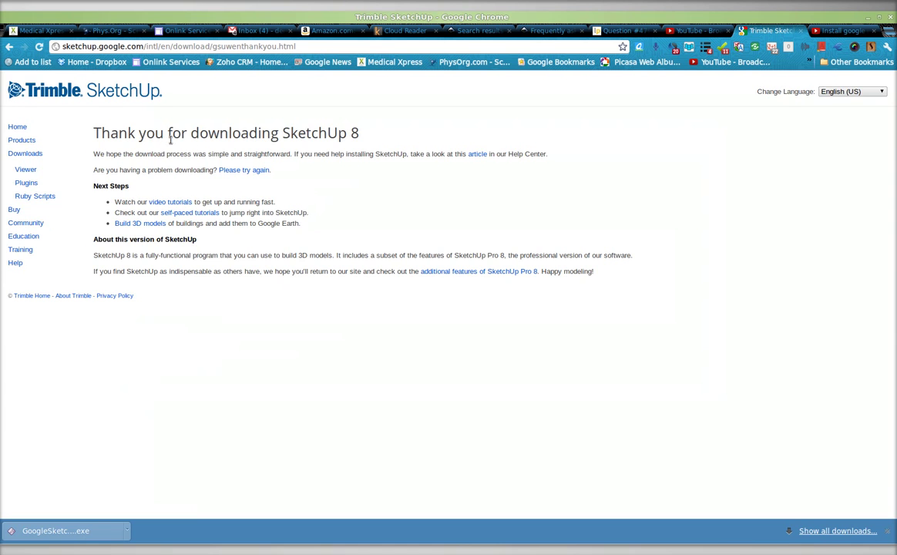
key(ctrl+plus)
key(ctrl+plus)
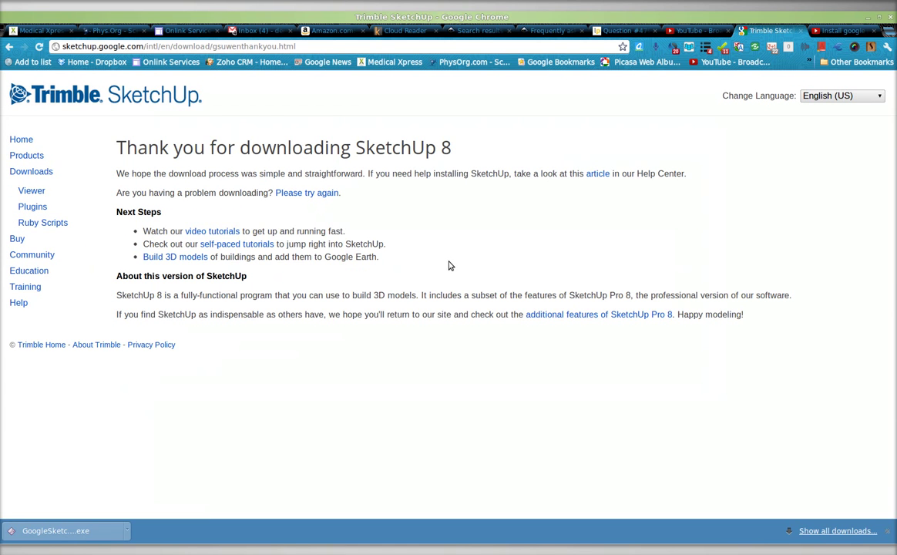
key(alt+Tab)
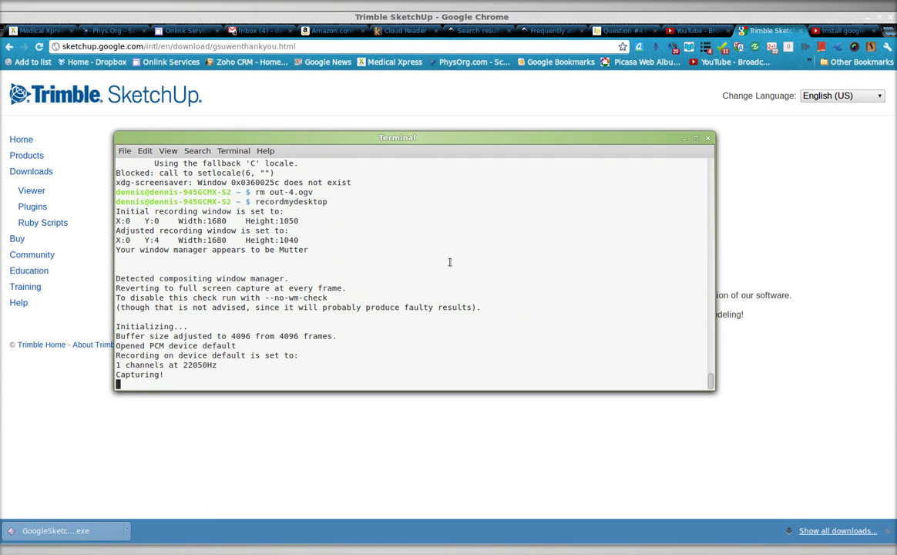
key(alt+Tab)
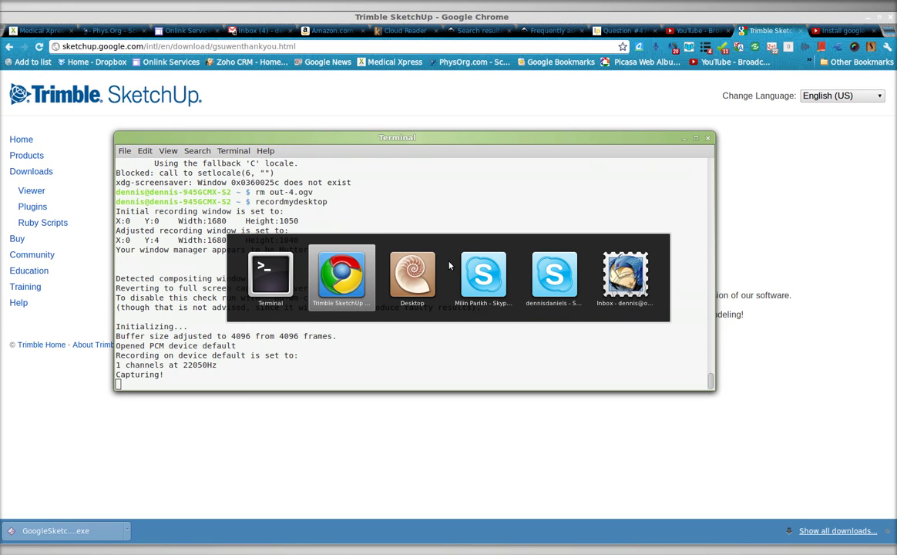
key(alt+Tab)
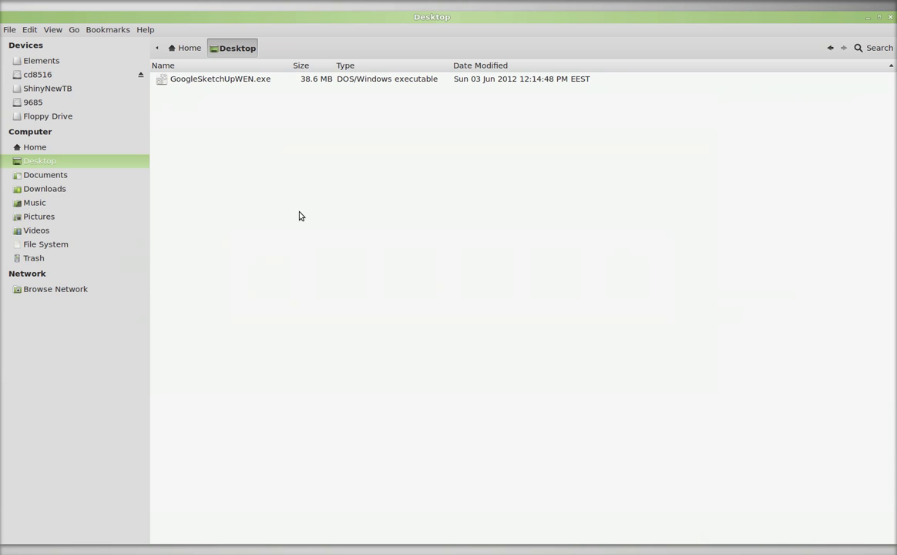
- Check the installed Wine version by running wine --version in a new terminal session
key(alt+Tab)
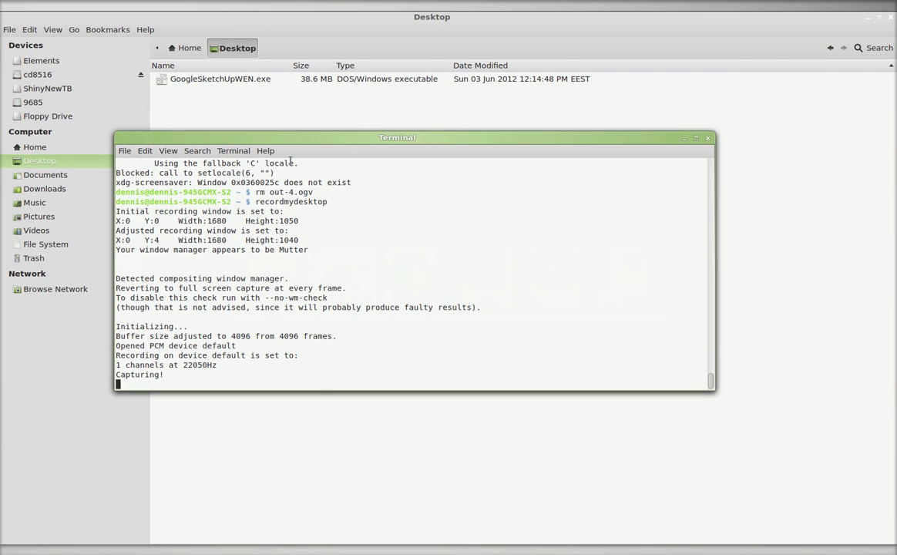
key(ctrl+shift+t)
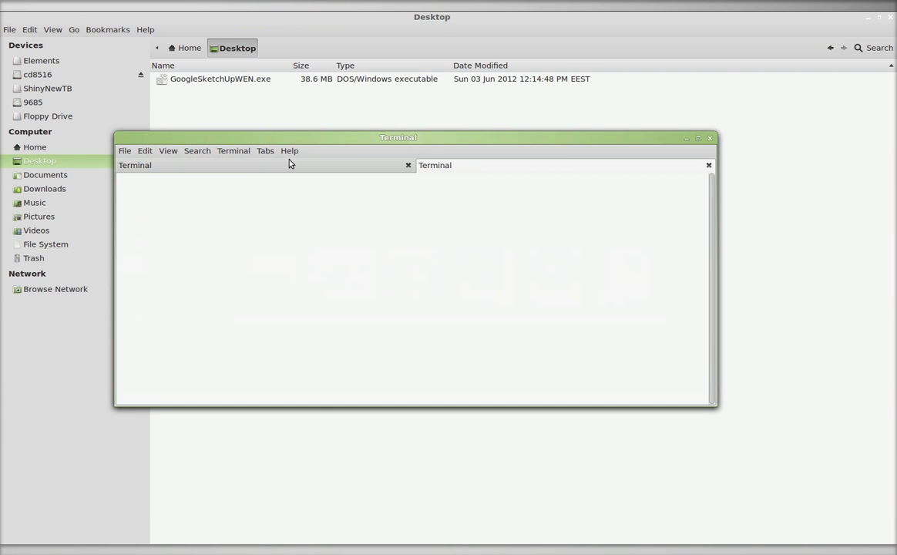
text(wine )
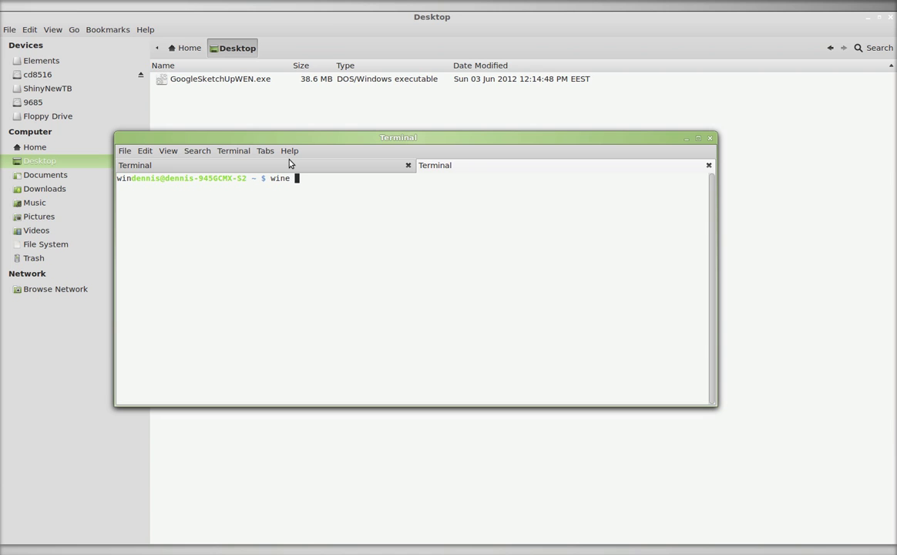
text(--version)
key(Return)
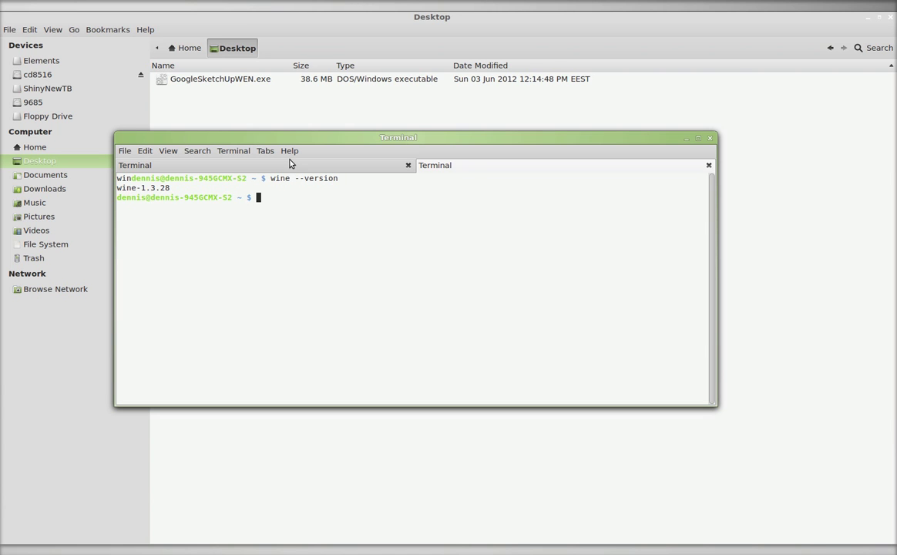
- Launch GoogleSketchUpWEN.exe from the Desktop folder with Wine Windows Program Loader and bring the installer extraction window forward
click(436, 115)
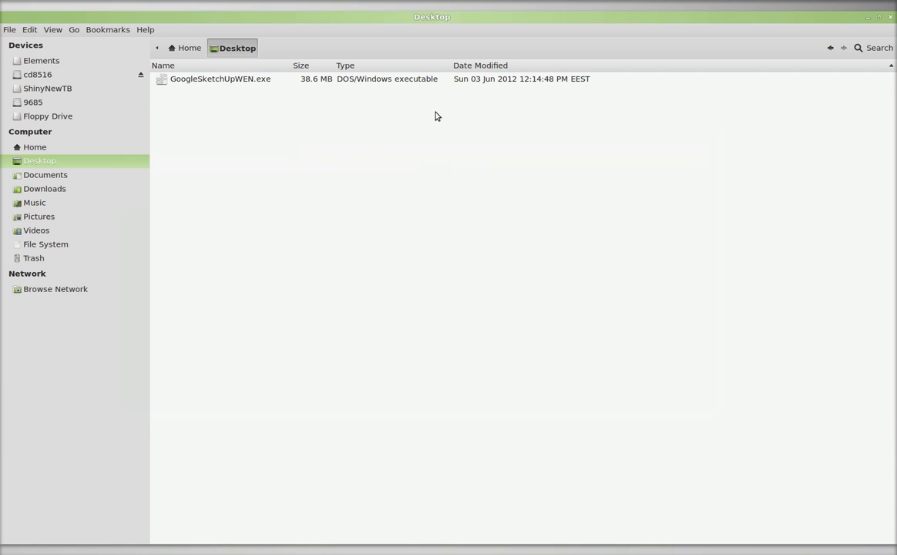
right_click(237, 80)
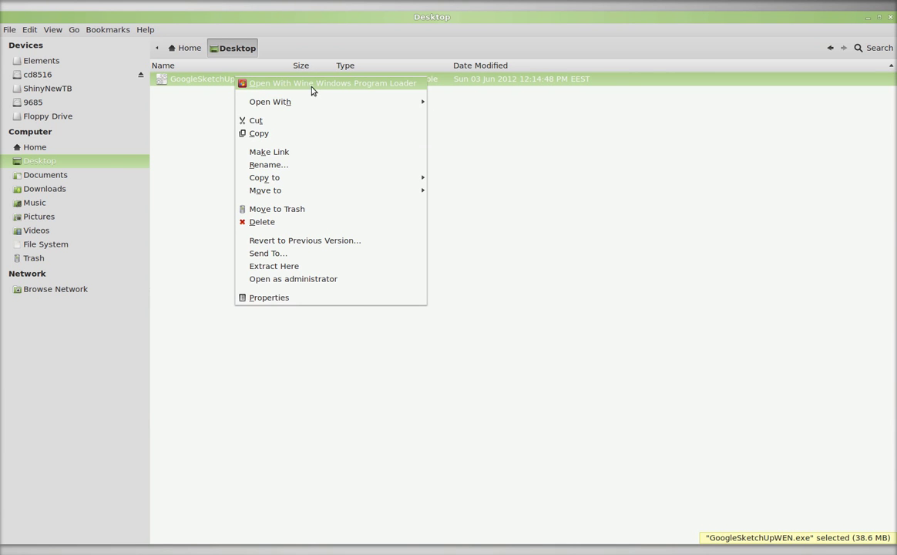
click(328, 85)
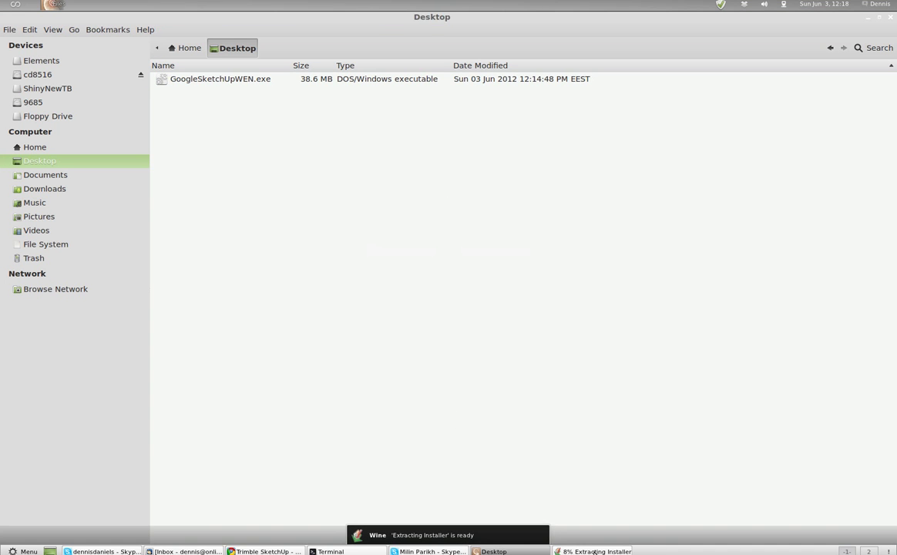
click(596, 551)
drag(434, 221, 384, 185)
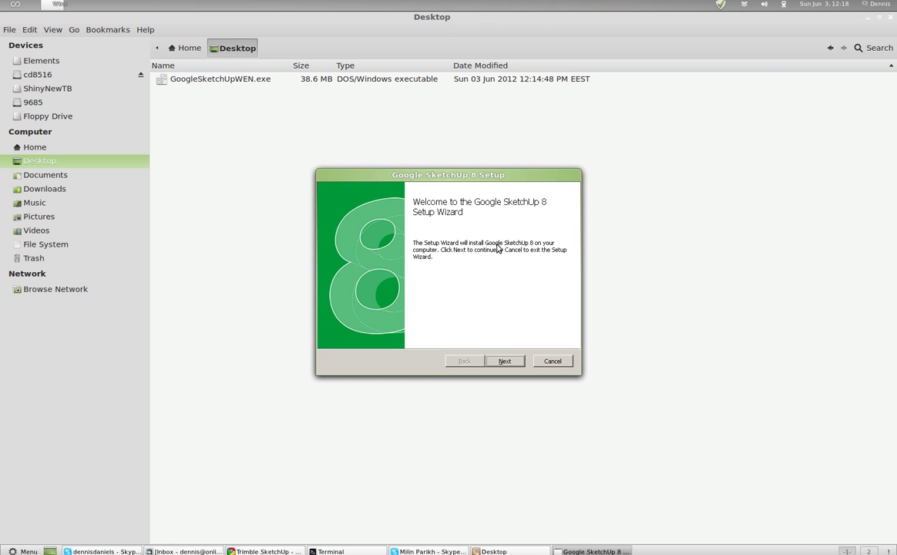
- Install Google SketchUp 8 through its setup wizard, accepting the license agreement and keeping the default destination folder
click(507, 362)
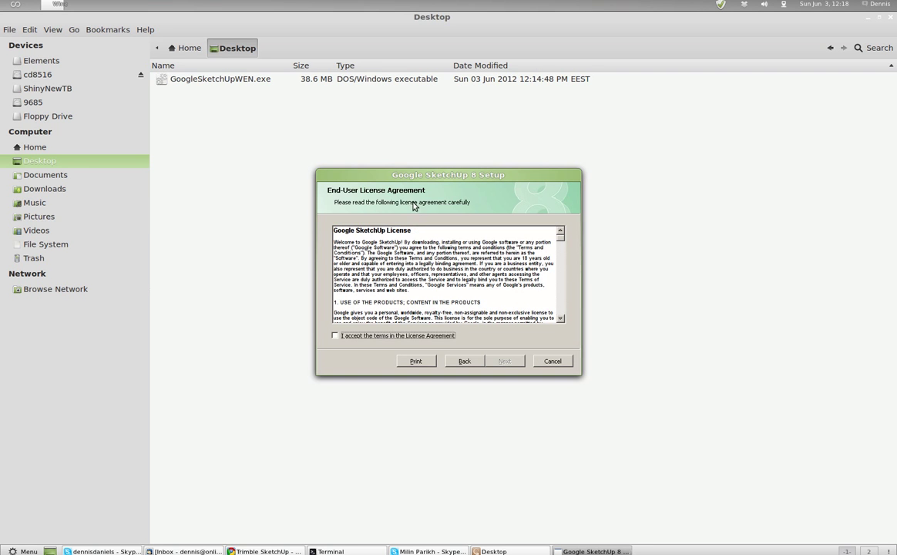
click(335, 335)
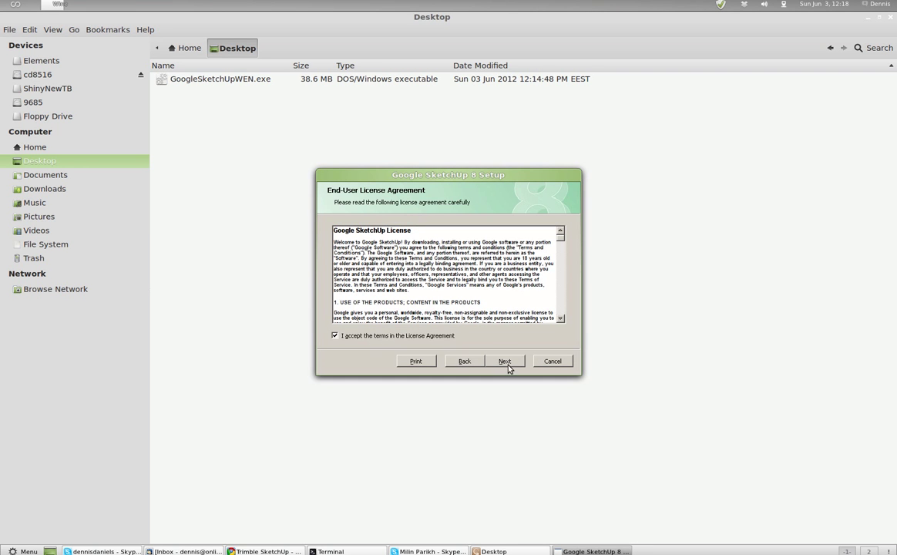
click(505, 362)
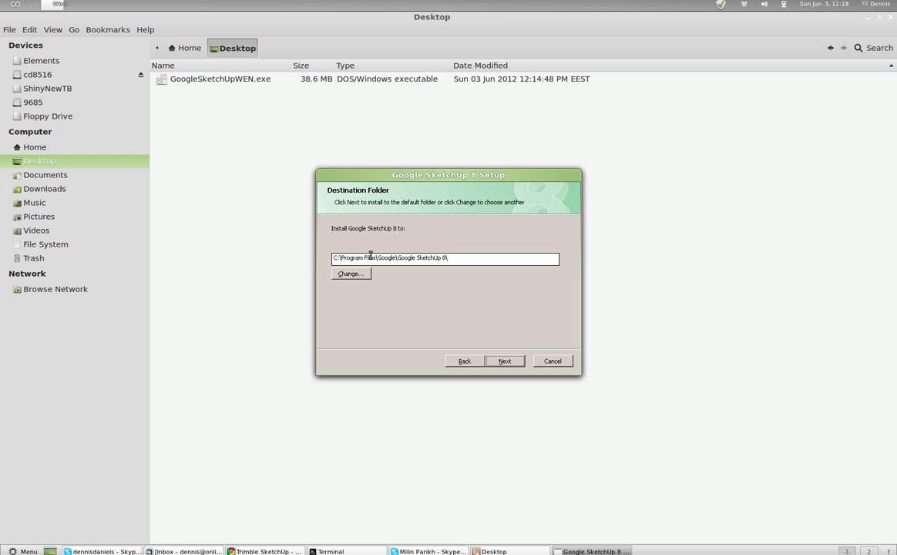
click(505, 360)
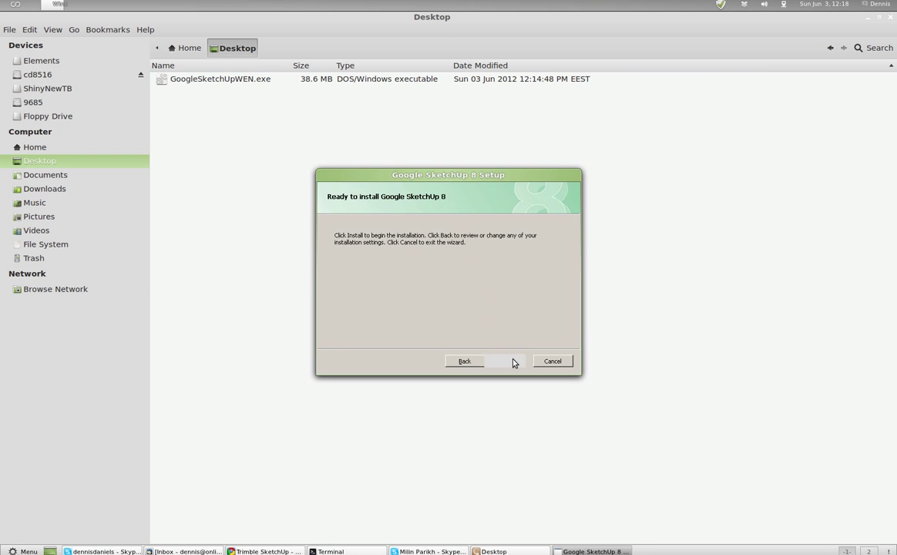
click(509, 361)
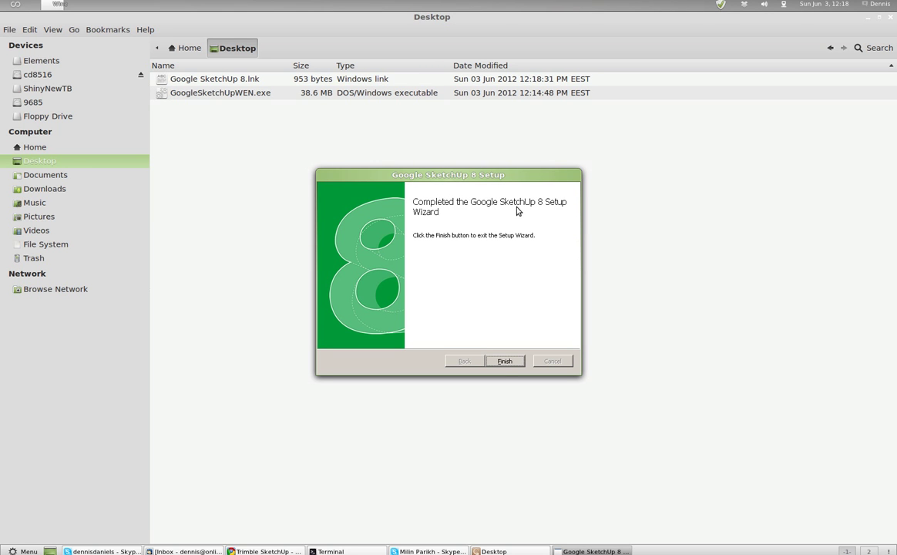
click(505, 361)
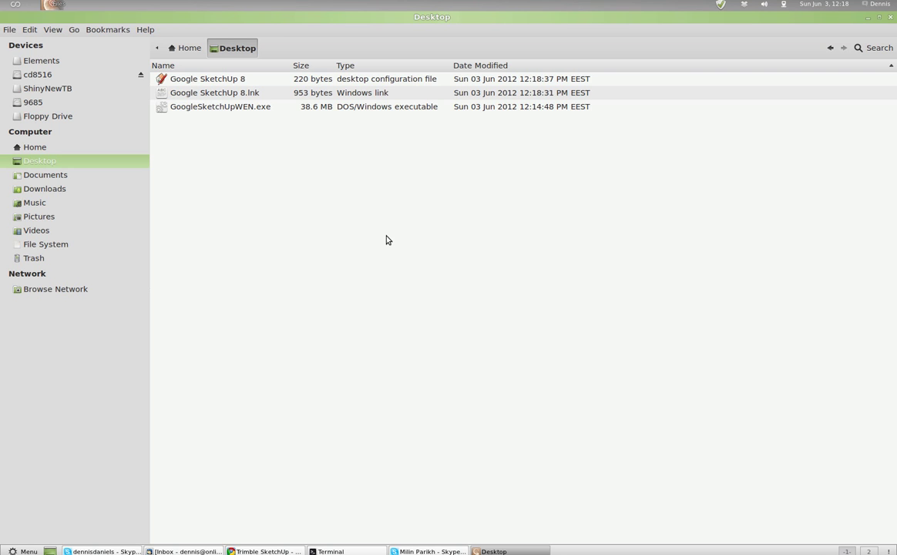
- Browse Wine's C: drive to the Google SketchUp 8 folder inside Program Files/Google and look over the installed files
click(24, 551)
mouse_move(100, 478)
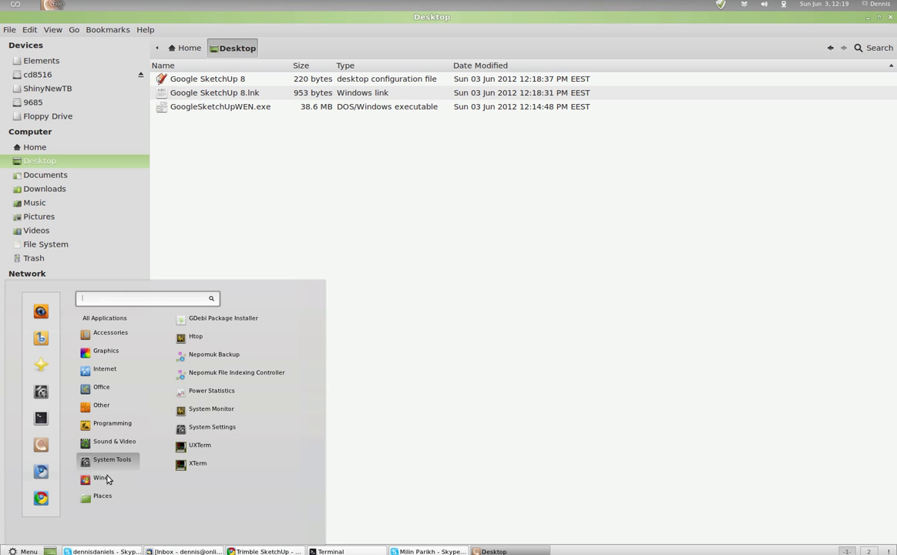
click(215, 322)
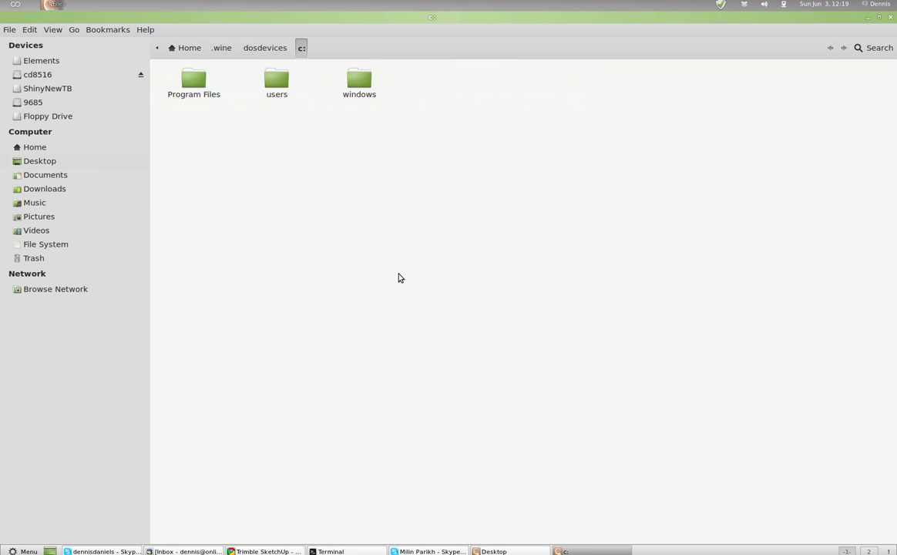
double_click(196, 83)
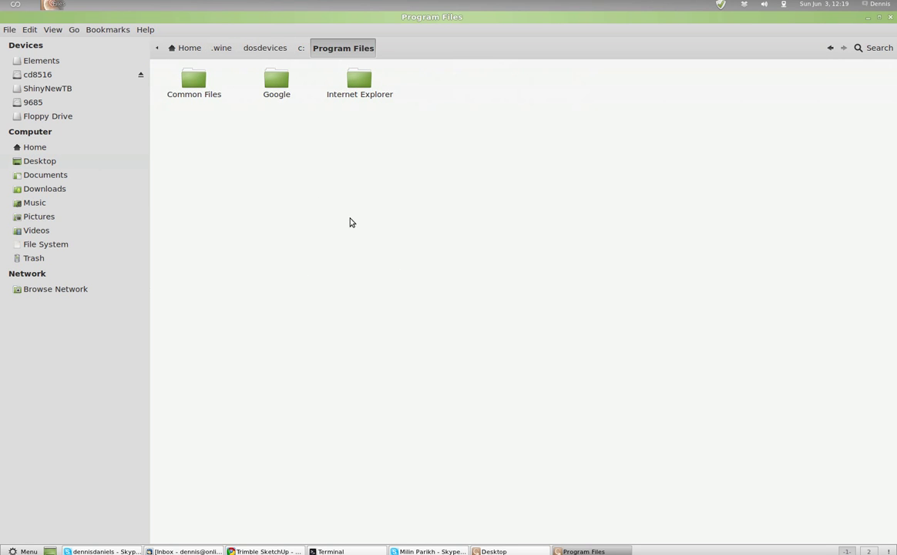
double_click(276, 81)
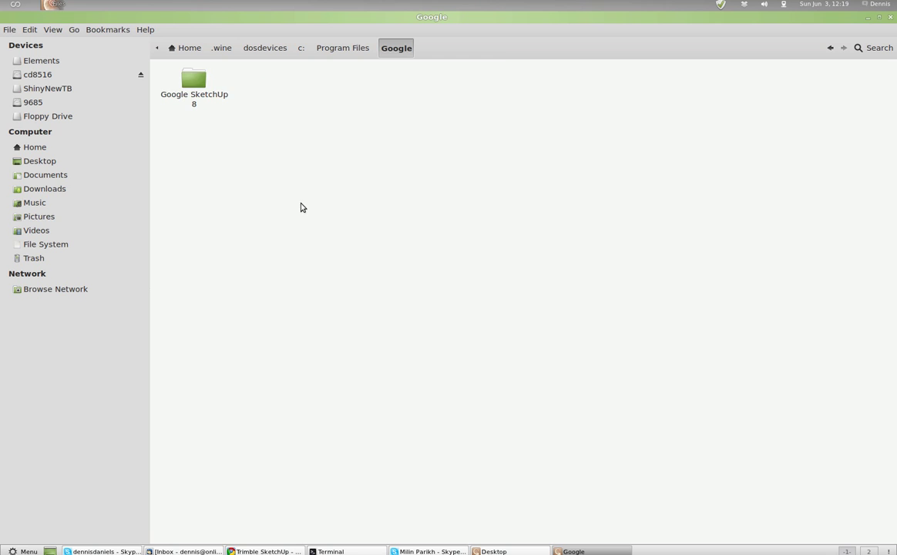
double_click(194, 83)
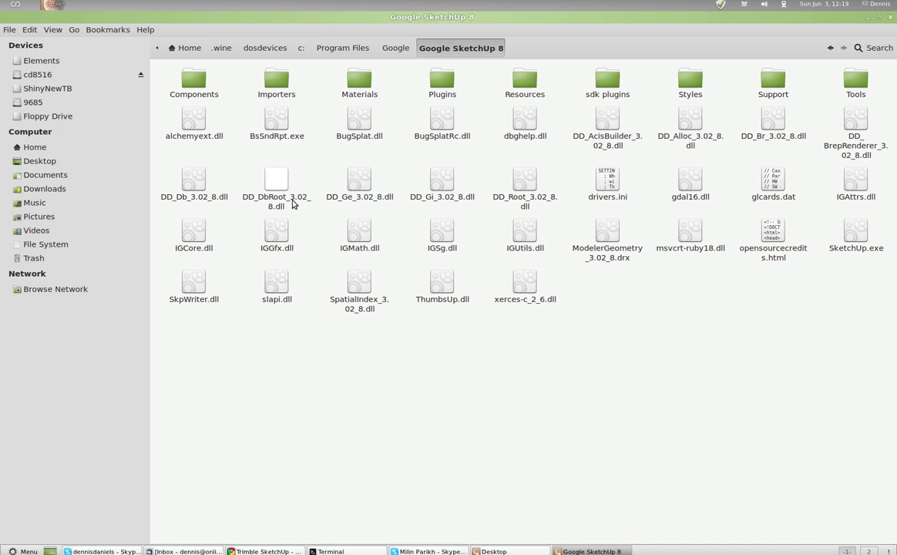
- Launch Google SketchUp 8.lnk from the Desktop folder with Wine Windows Program Loader
click(40, 161)
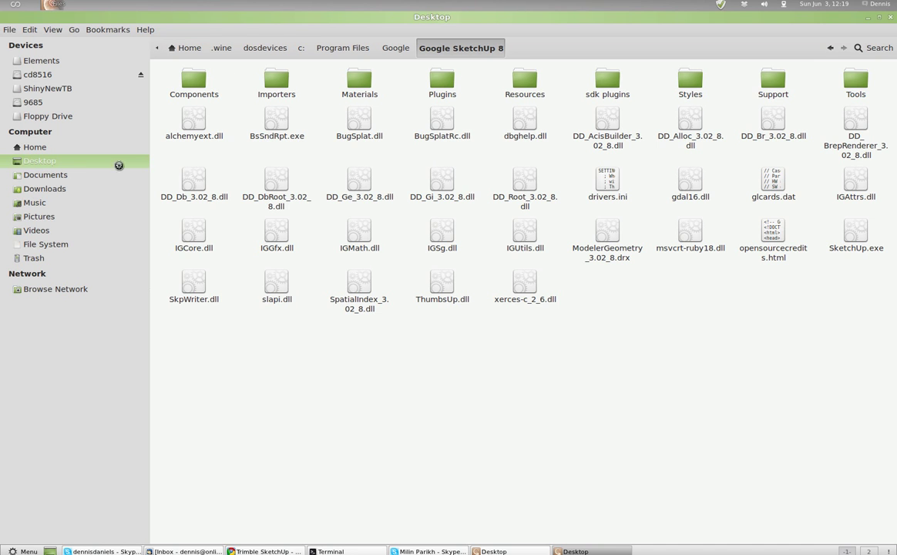
right_click(223, 98)
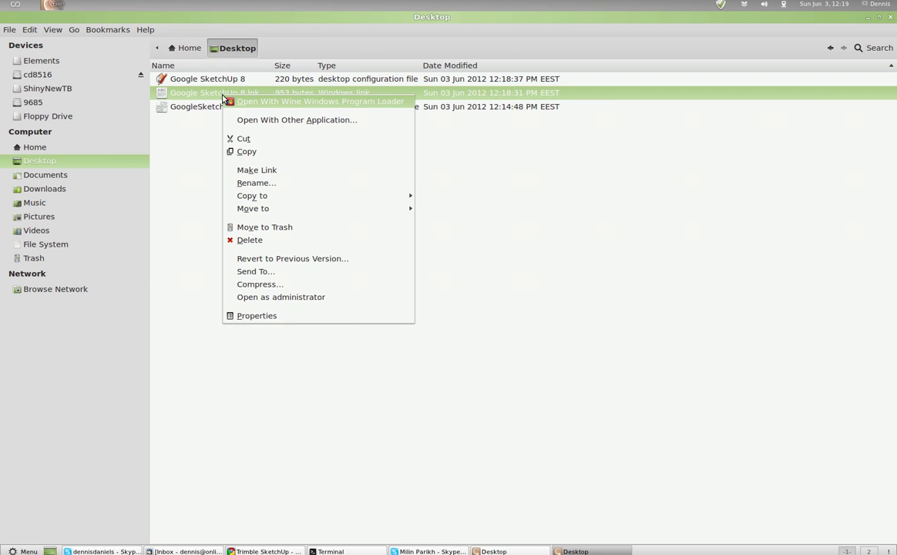
click(269, 101)
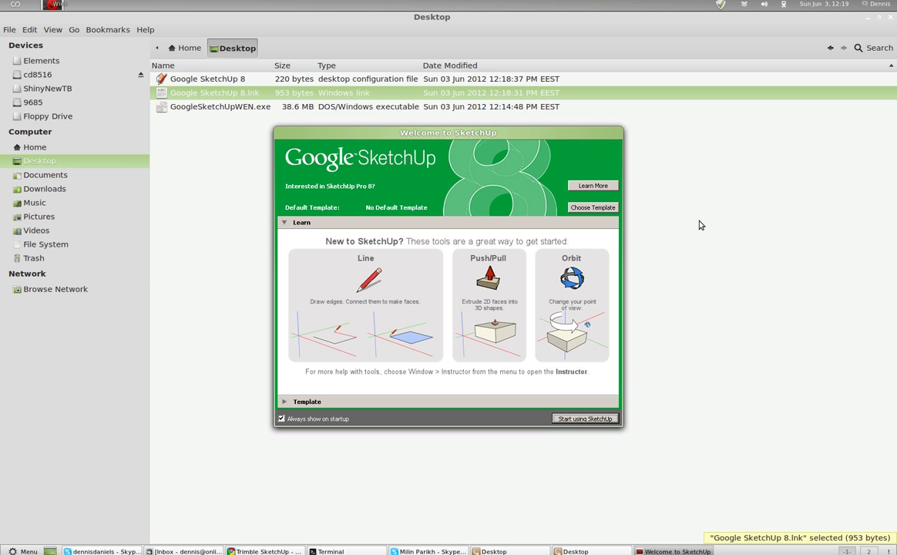
- Choose Simple Template - Meters as the default template and start using SketchUp
click(586, 419)
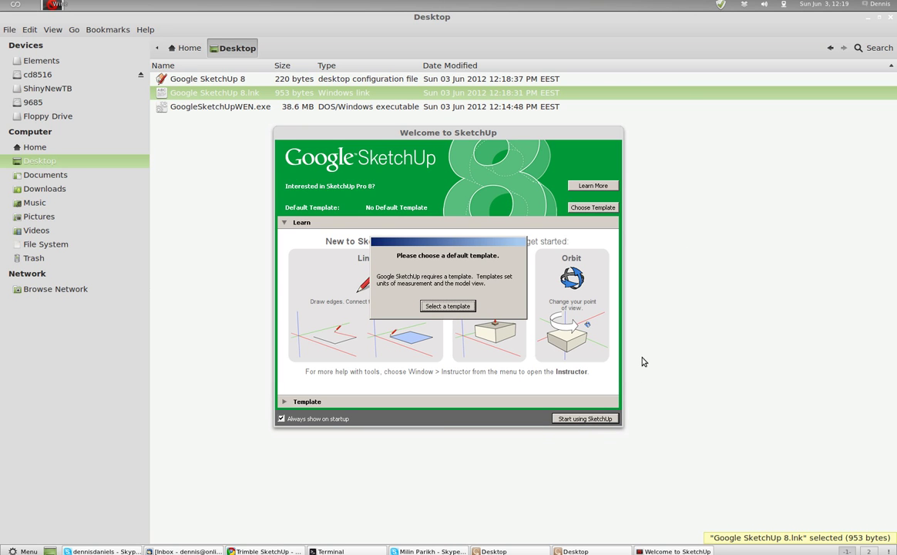
click(455, 306)
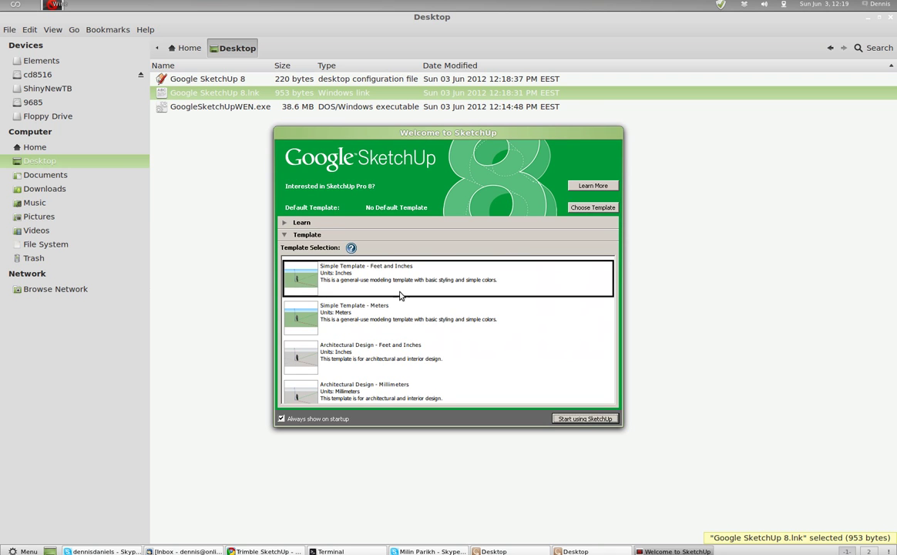
click(368, 281)
click(416, 316)
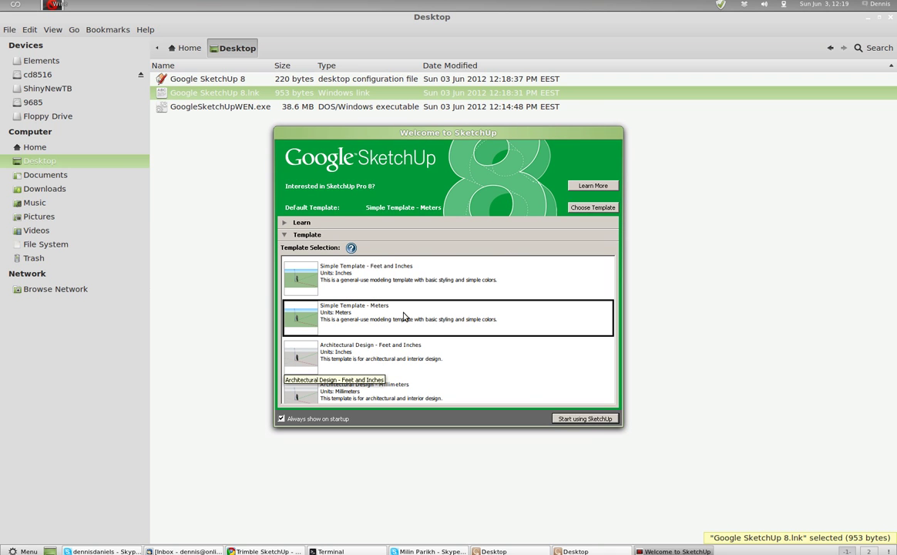
click(583, 419)
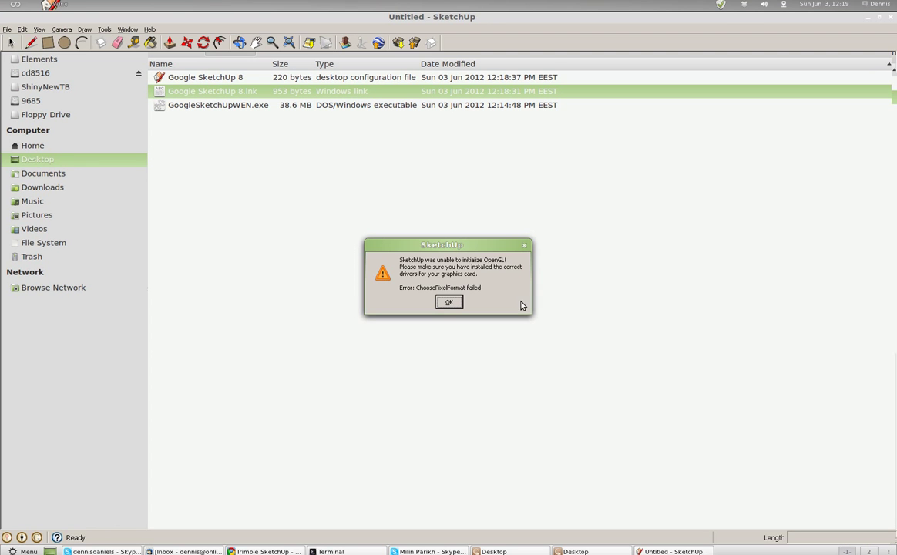
- Dismiss the OpenGL error, send the error report with the description "unable to initialize G", and close the report details
click(449, 302)
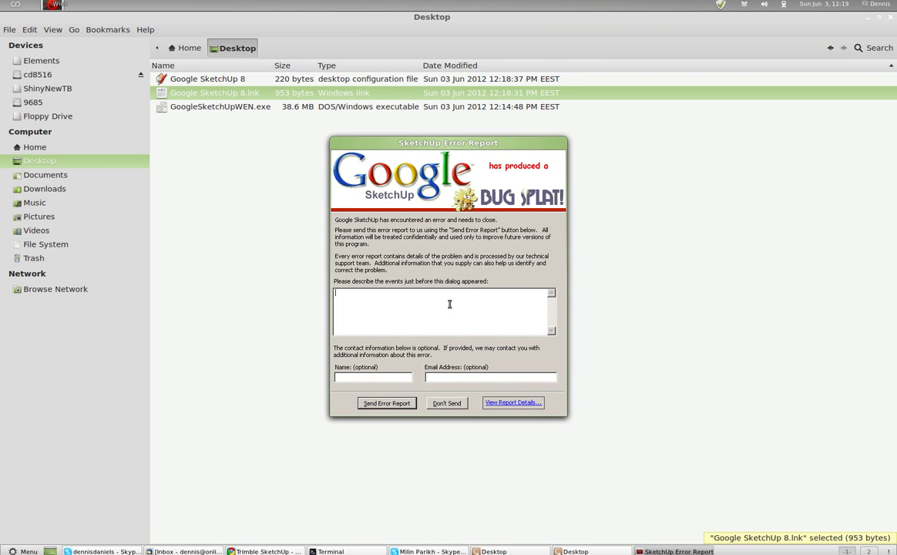
text(unabel)
key(BackSpace)
key(BackSpace)
text(le to initialize G)
click(387, 403)
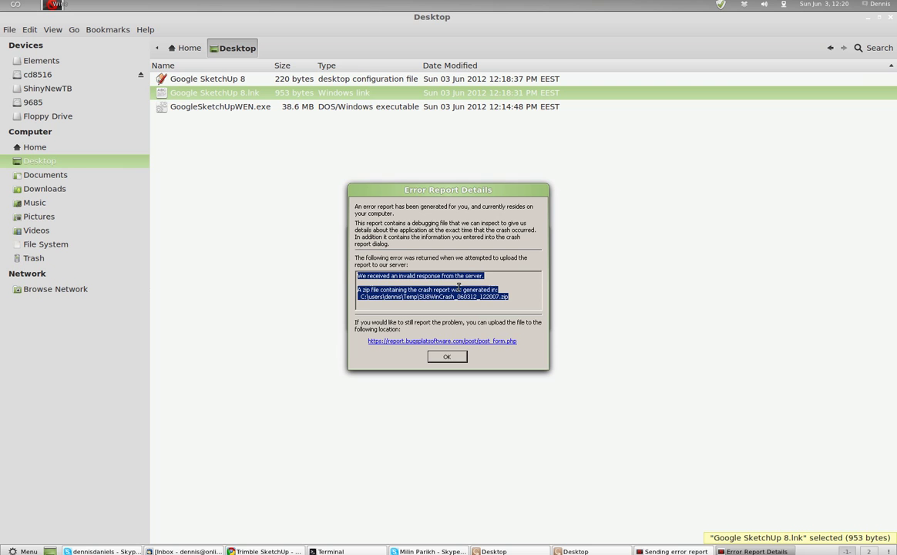
click(446, 356)
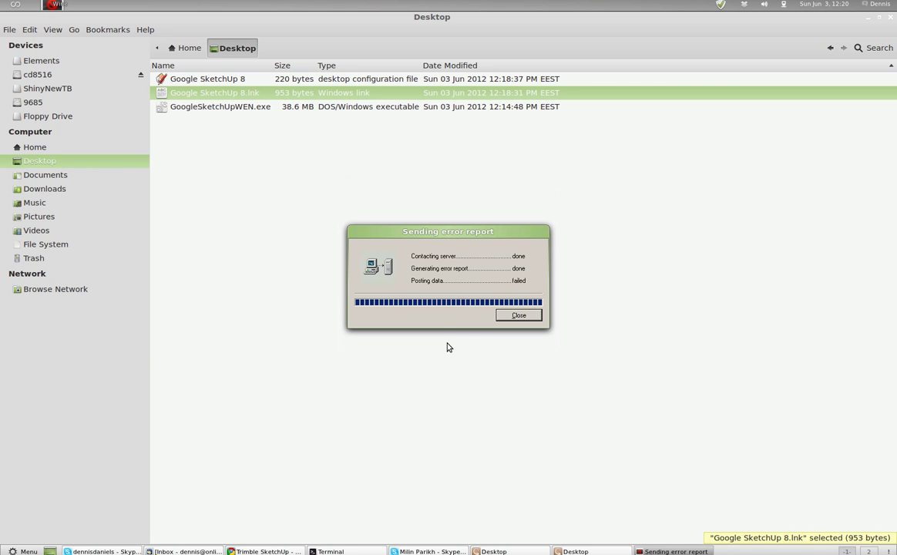
- Close the error report window and relaunch Google SketchUp 8.lnk from the Desktop folder with Wine
click(518, 315)
click(277, 120)
right_click(245, 94)
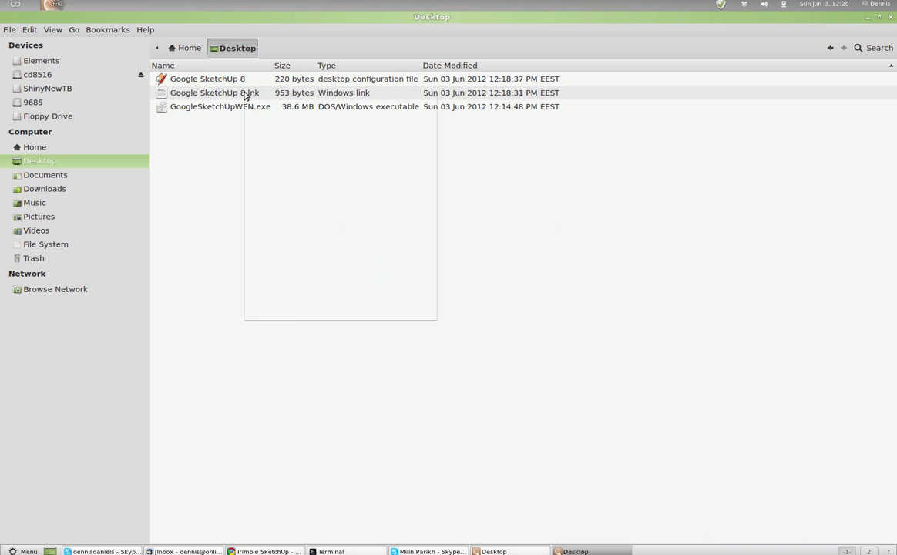
click(291, 99)
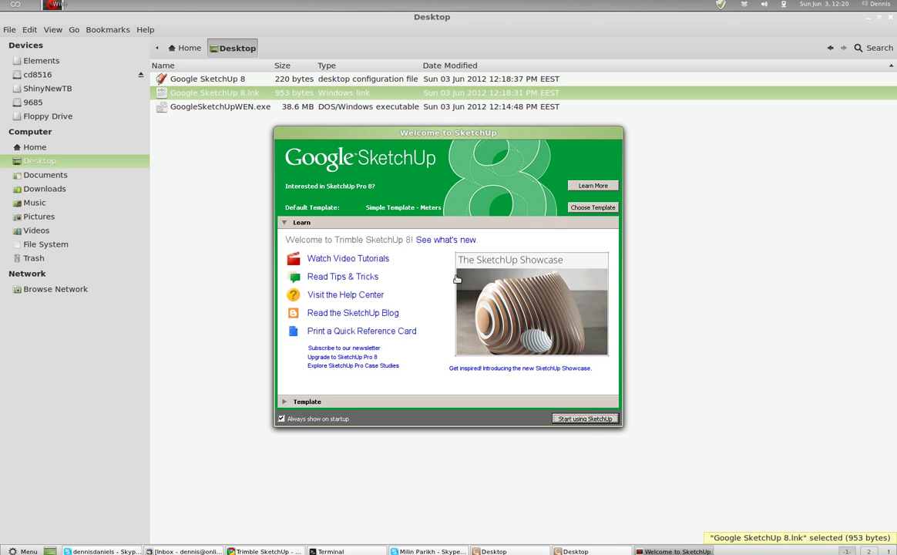
- Start SketchUp with the Architectural Design - Millimeters template and dismiss its error messages
click(300, 401)
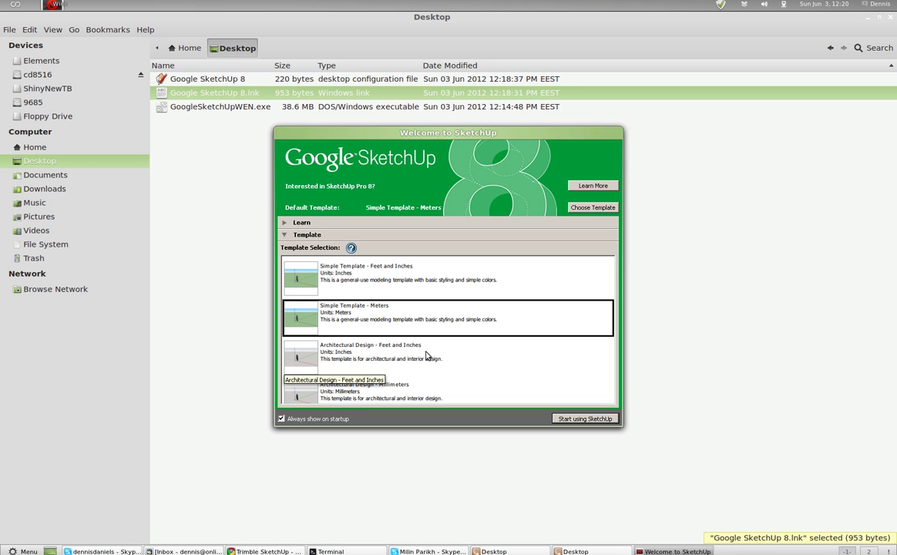
click(408, 393)
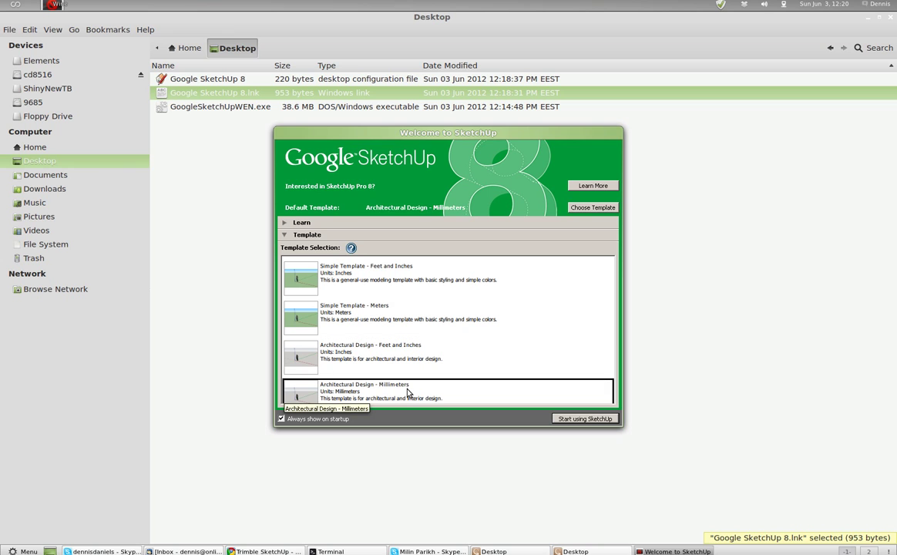
click(563, 420)
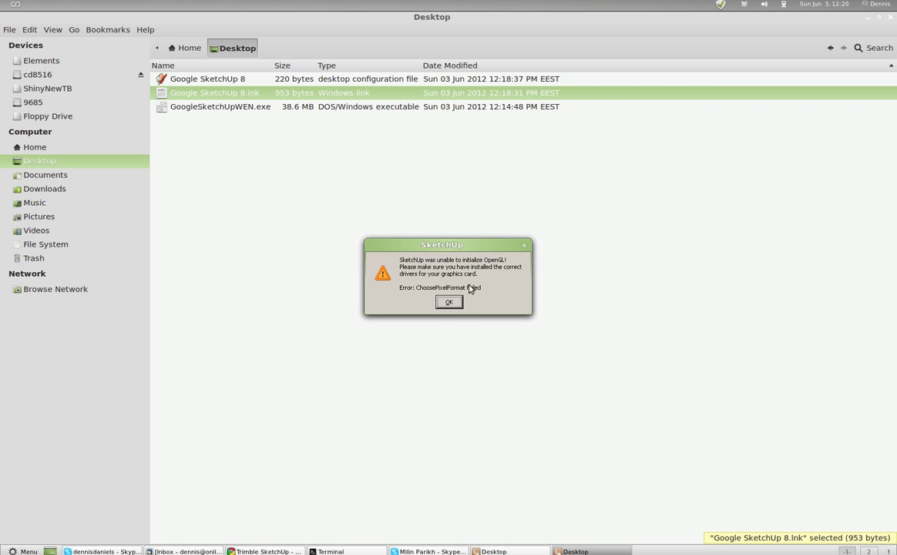
click(440, 302)
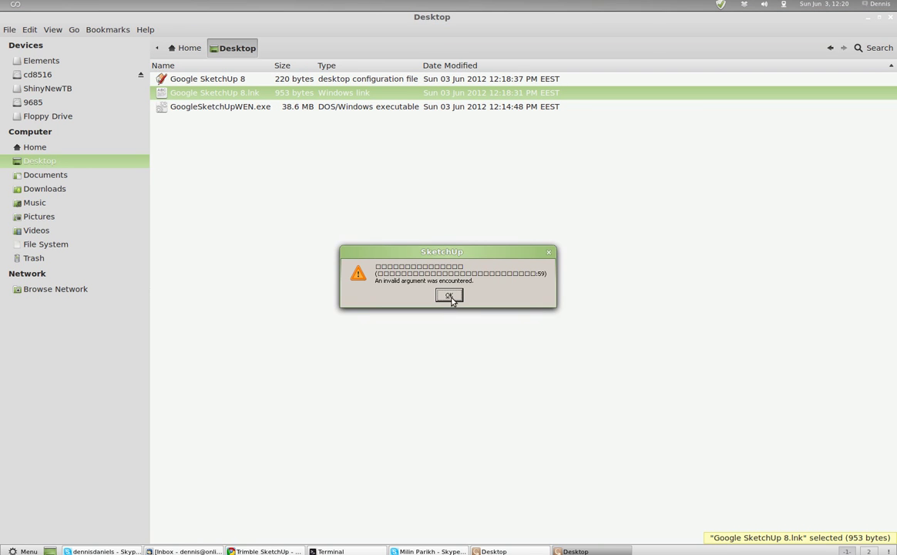
click(449, 296)
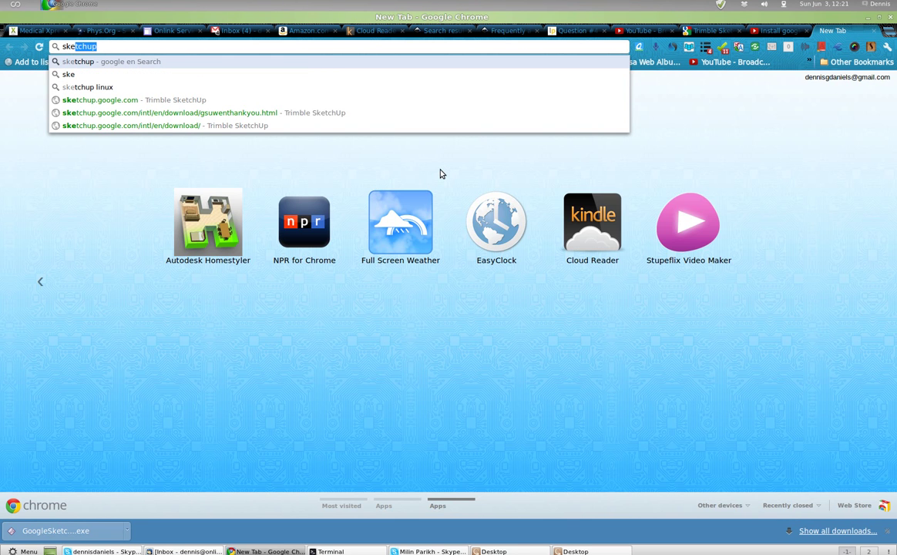
- Search the web in Chrome for "sketchup unable to initialize openGL wine" and open the official Wine Wiki page on GoogleSketchup
text(tchup uno)
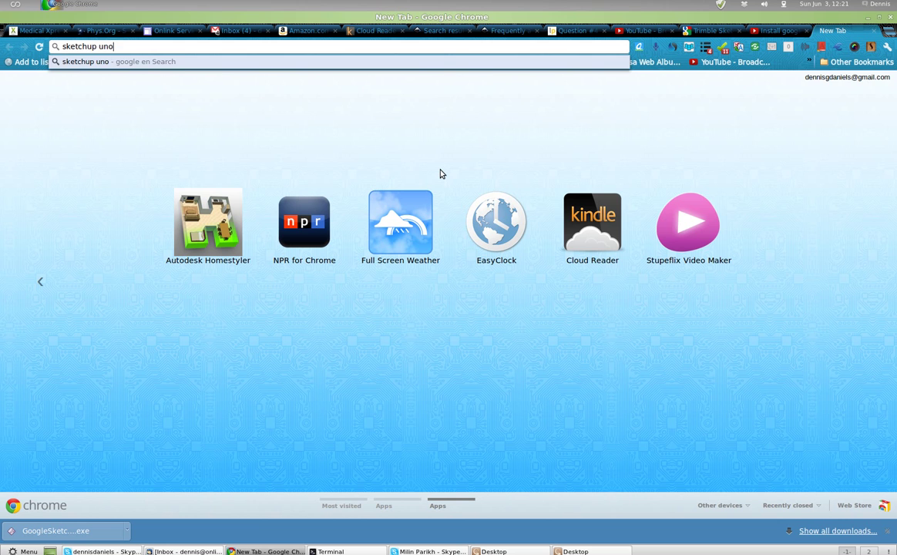
key(BackSpace)
text(able to inin)
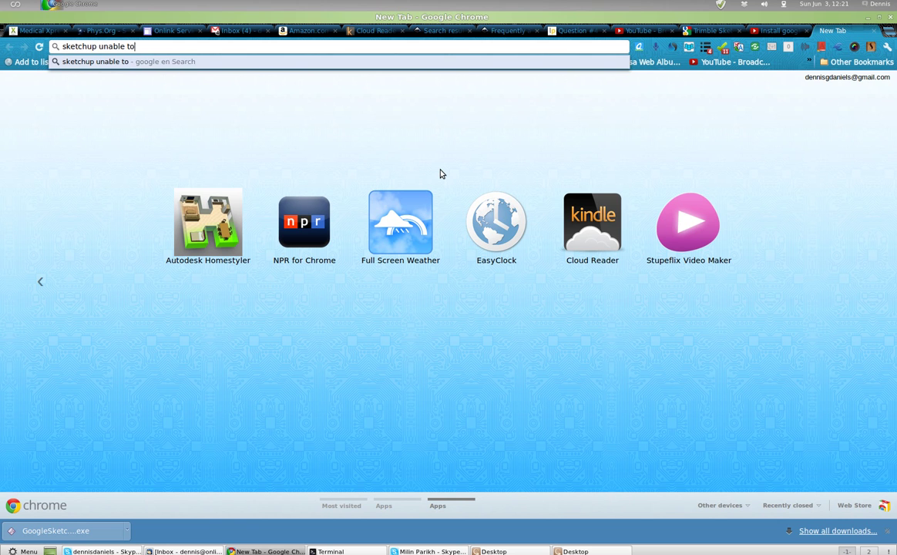
key(BackSpace)
text(tialize openG)
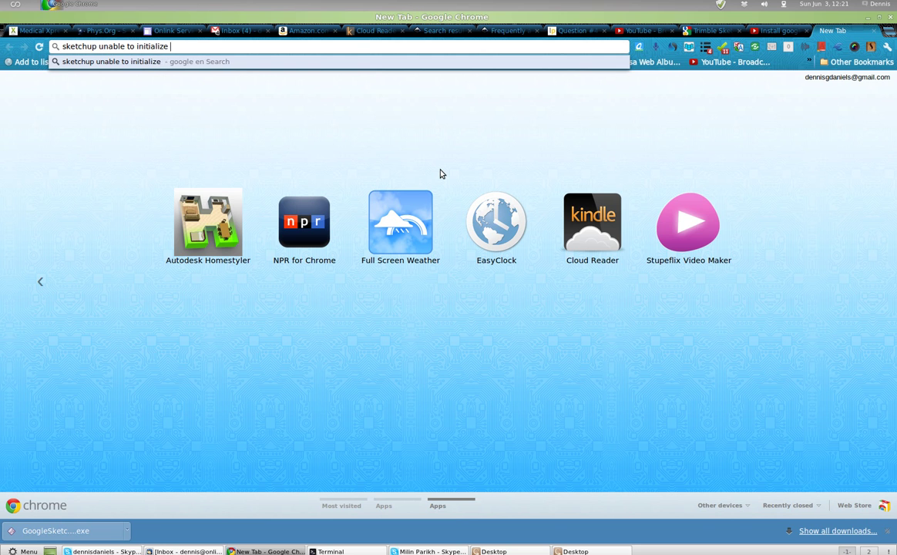
text(L )
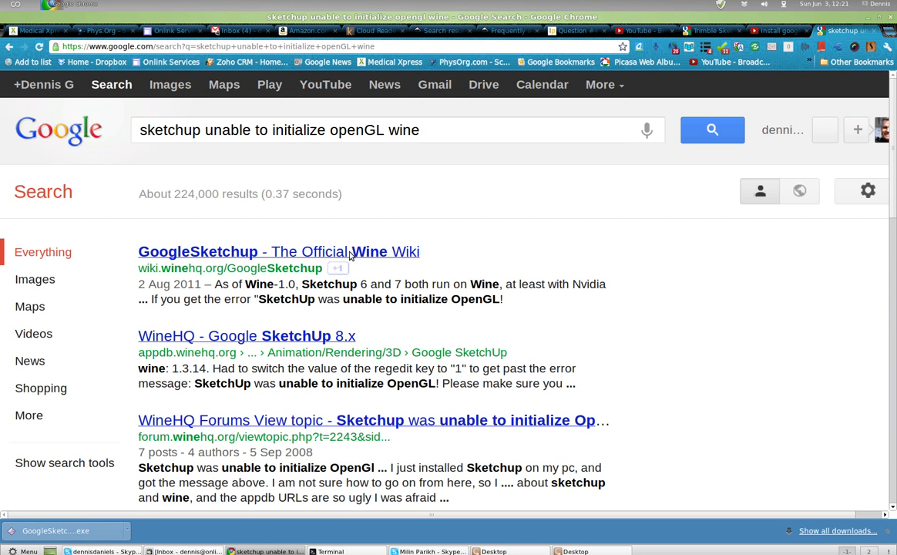
click(317, 252)
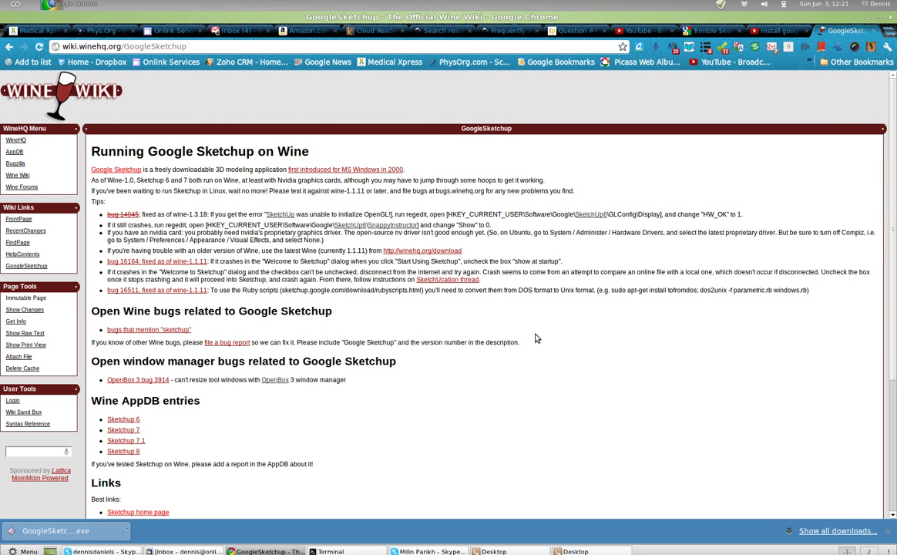
- Enlarge the wiki page, read the tips on the OpenGL error, and highlight the Wine version given in the first tip
key(ctrl+plus)
key(ctrl+plus)
key(ctrl+plus)
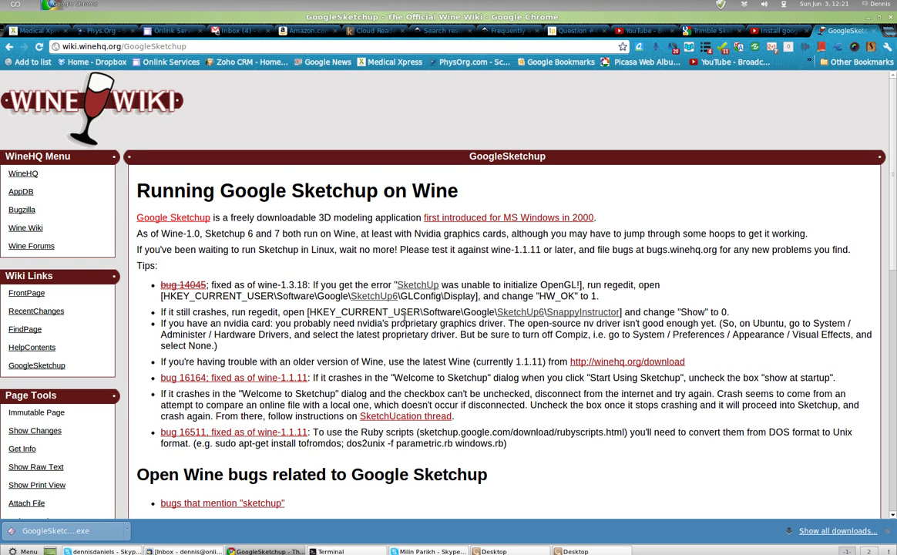
scroll(401, 322, down, 3)
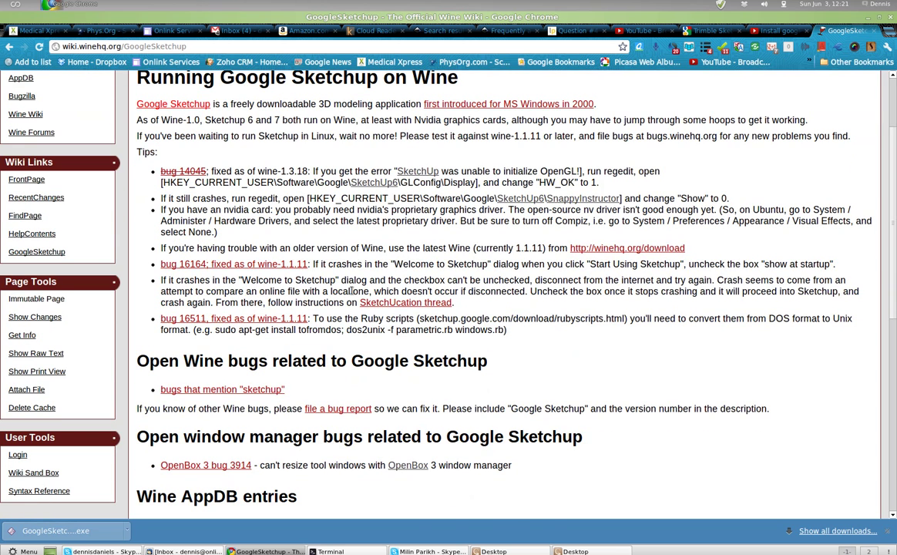
scroll(351, 290, up, 2)
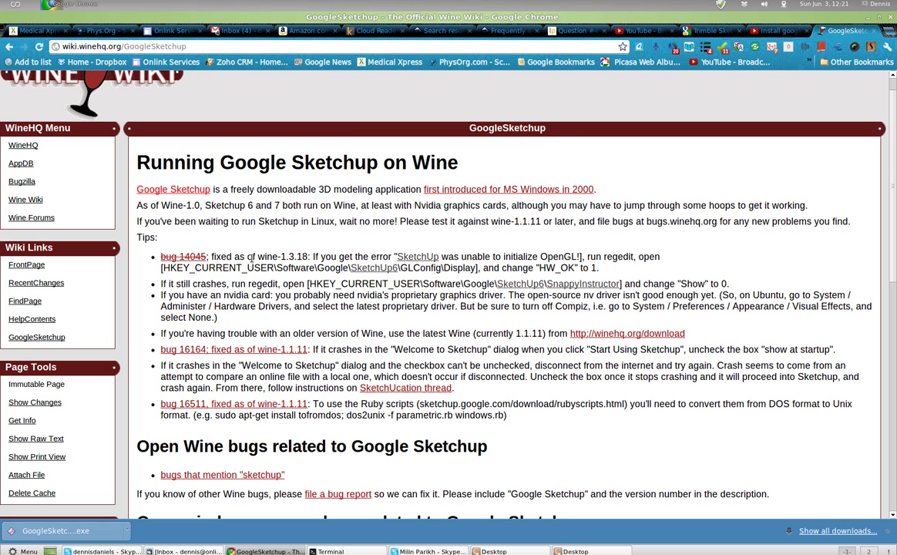
drag(253, 256, 25, 551)
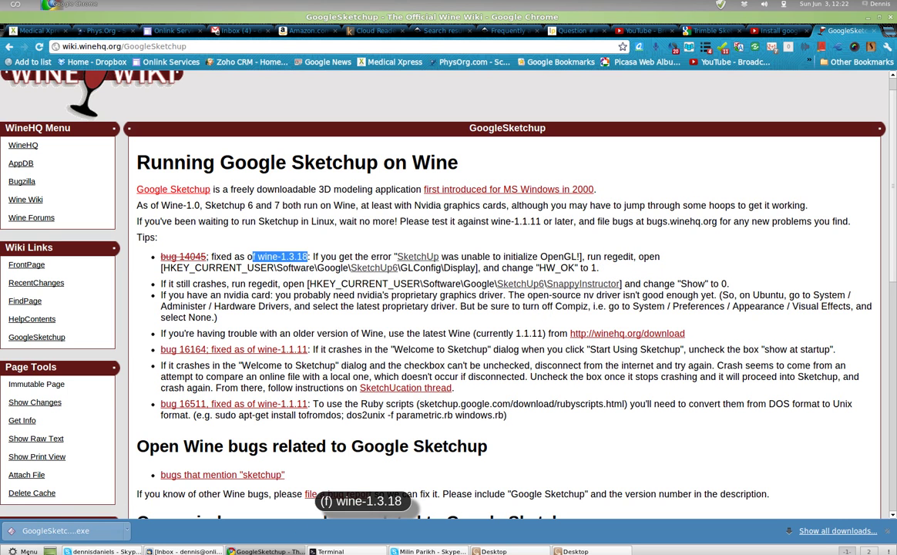
- Open the Wine configuration, look over its Libraries and Graphics settings, and close it without changes
click(26, 551)
mouse_move(99, 479)
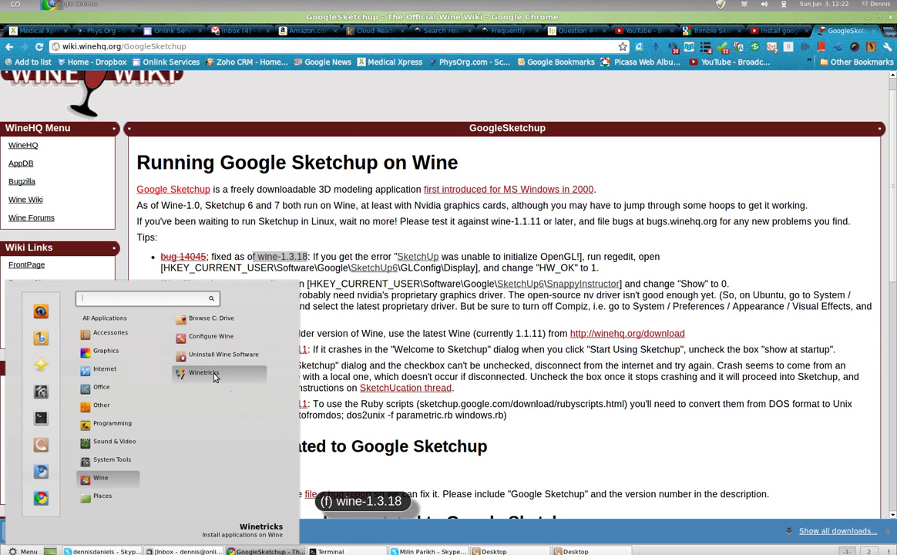
click(213, 337)
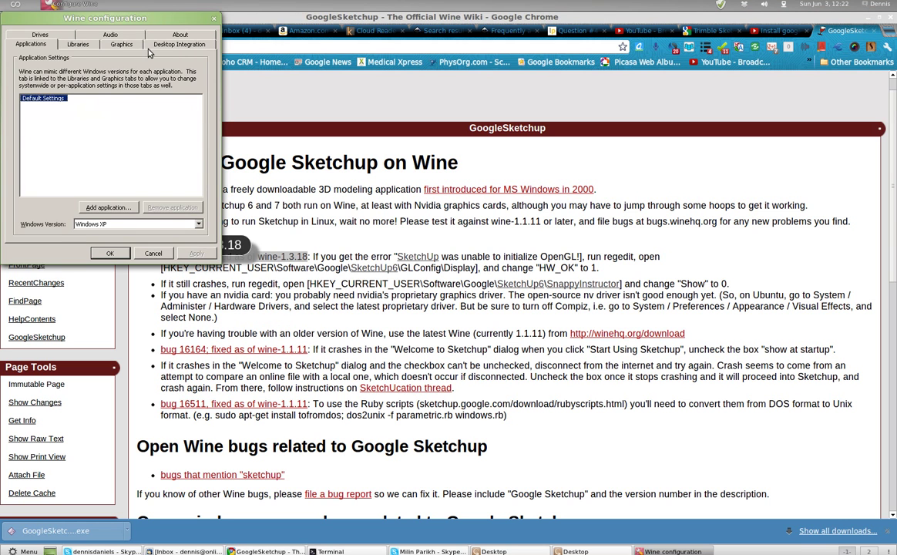
click(77, 44)
click(121, 44)
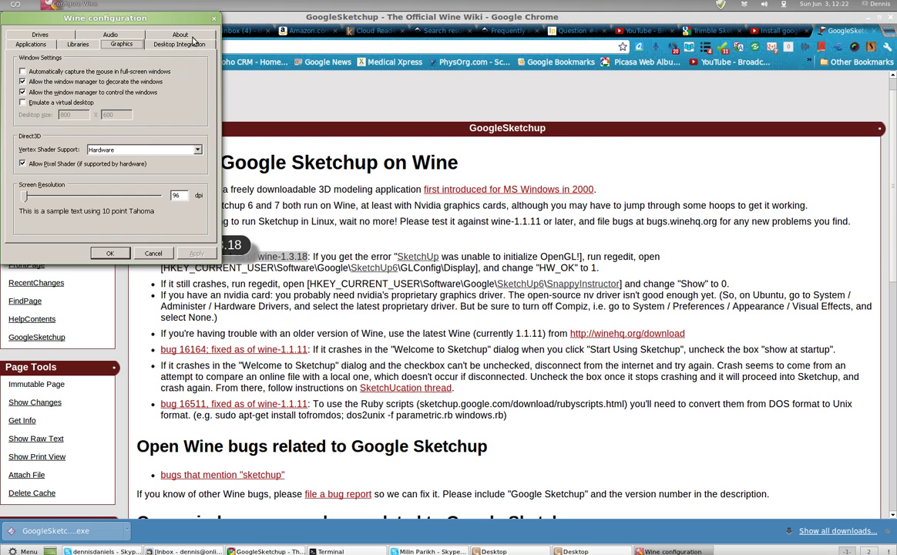
click(214, 18)
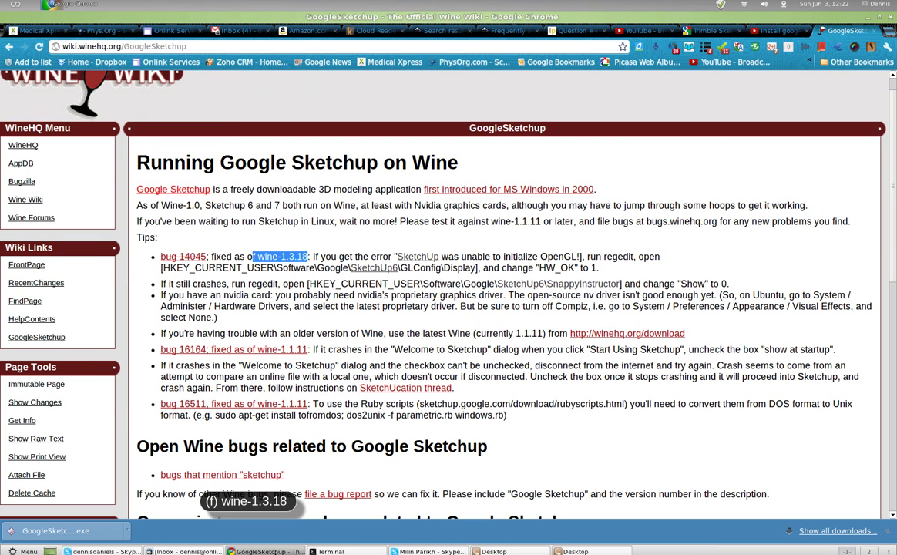
- Switch to the Terminal, shrink its window so the wiki tips can be read, and run regedit
key(alt+Tab)
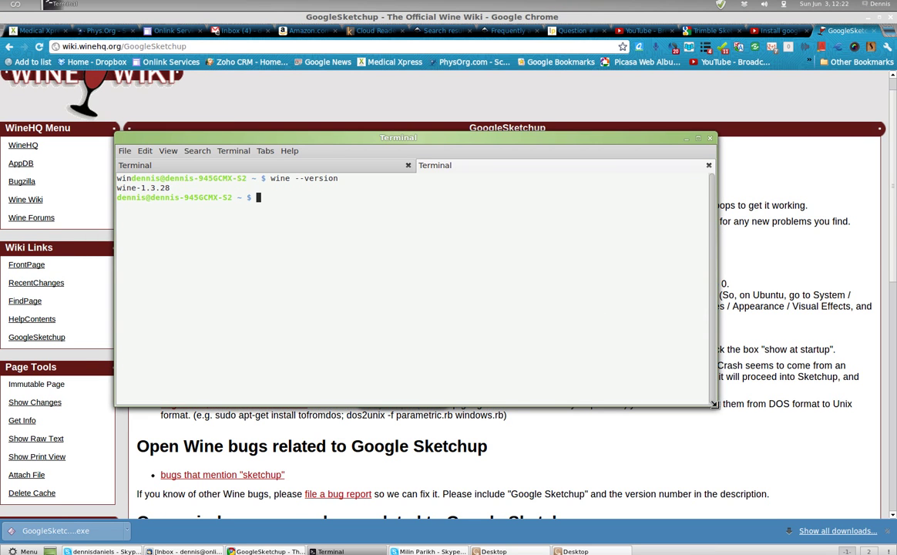
key(alt+F8)
click(473, 200)
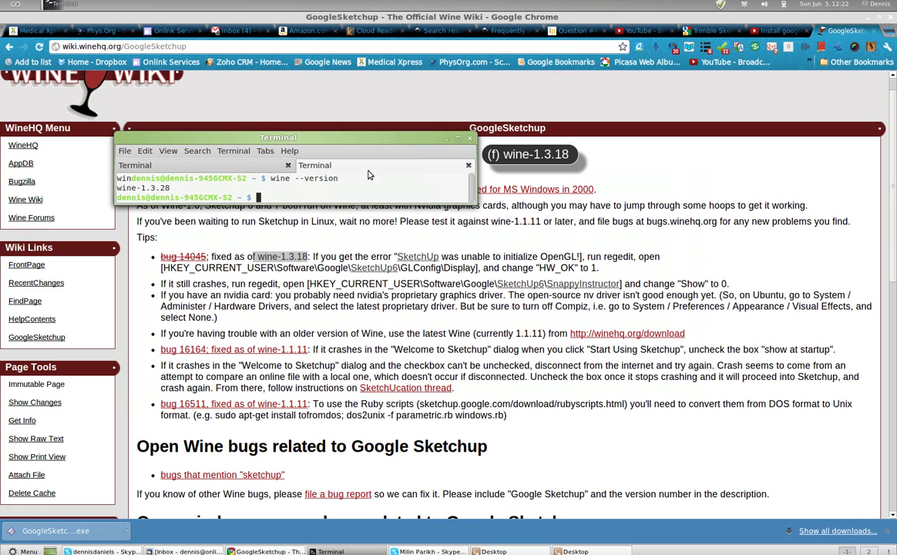
text(reg)
key(Tab)
key(Tab)
text(edit)
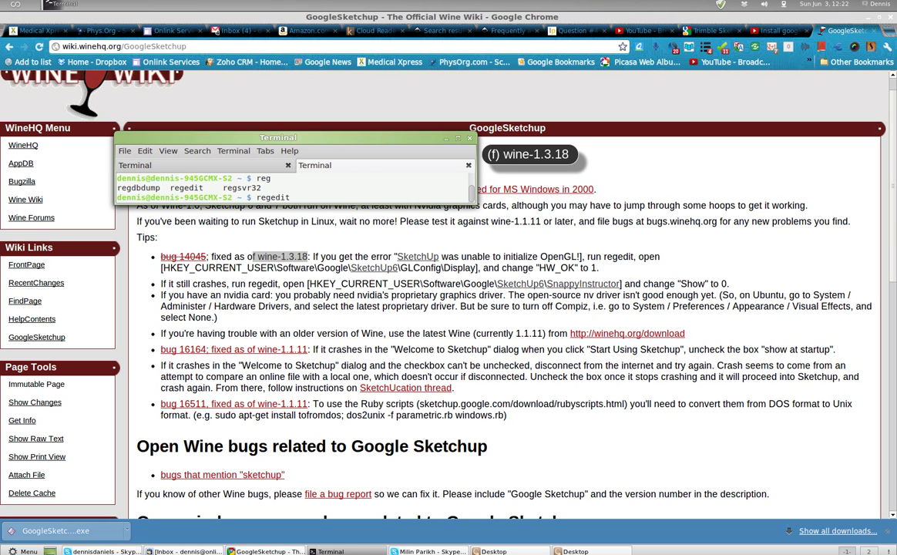
key(Return)
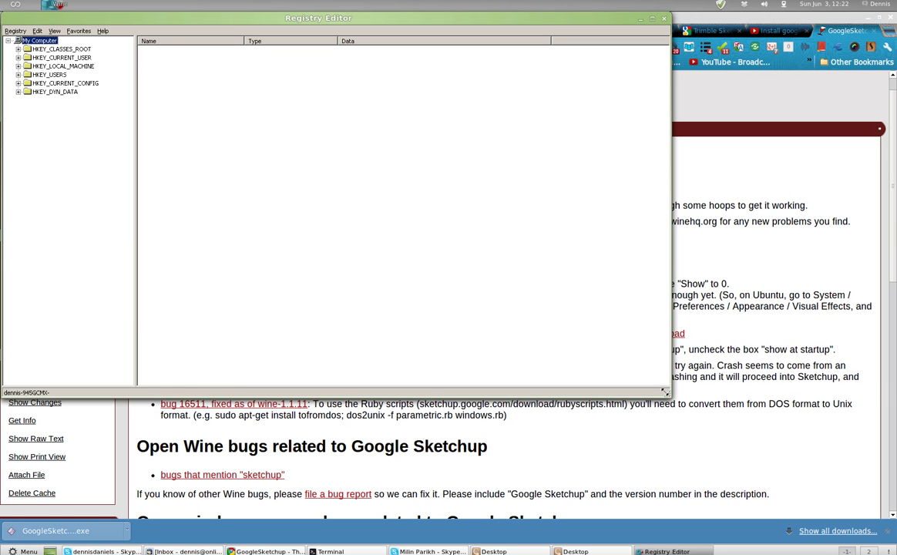
- Resize the Registry Editor above the wiki tips and open the key HKEY_CURRENT_USER\Software\Google\SketchUp8\GLConfig\Display
drag(665, 392, 738, 226)
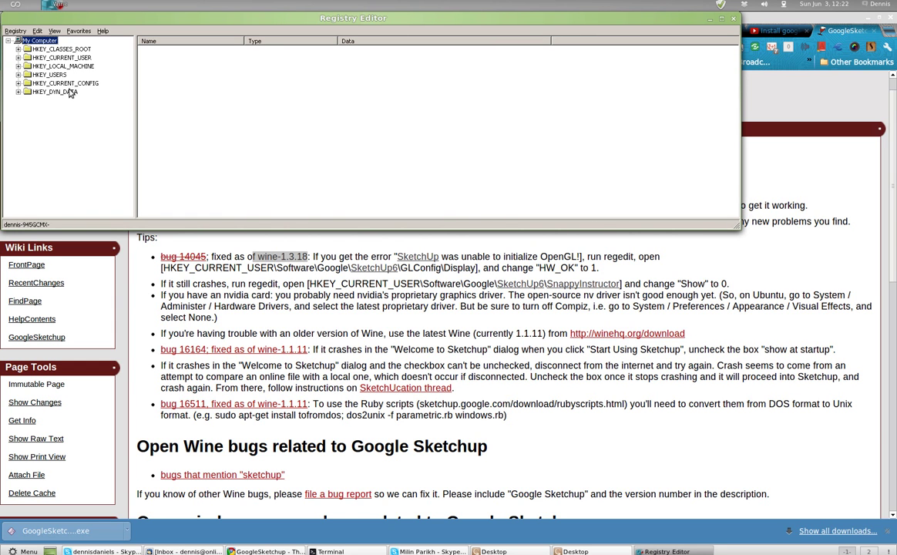
double_click(65, 59)
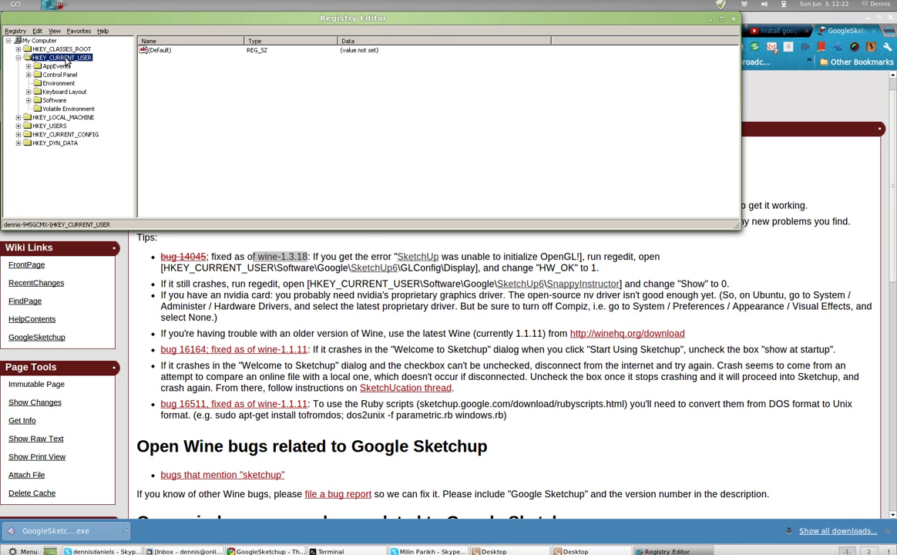
double_click(54, 101)
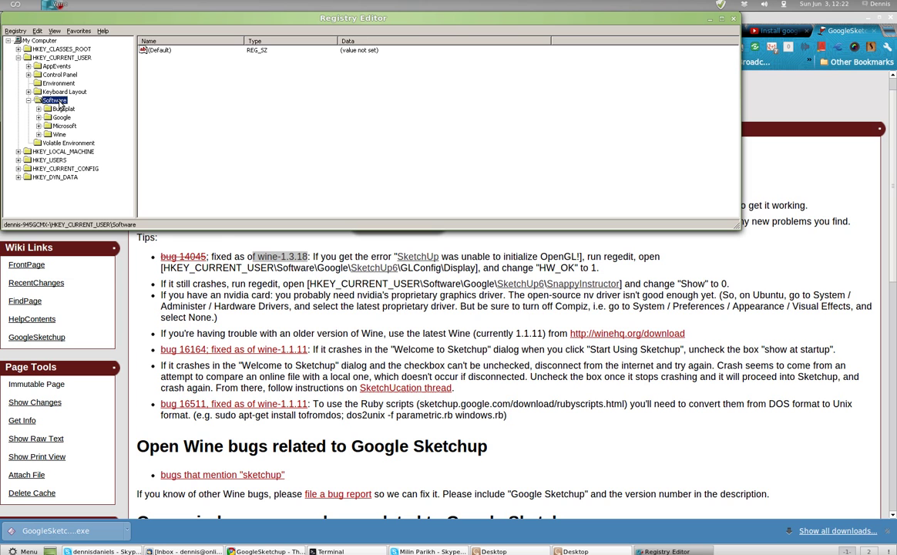
double_click(62, 117)
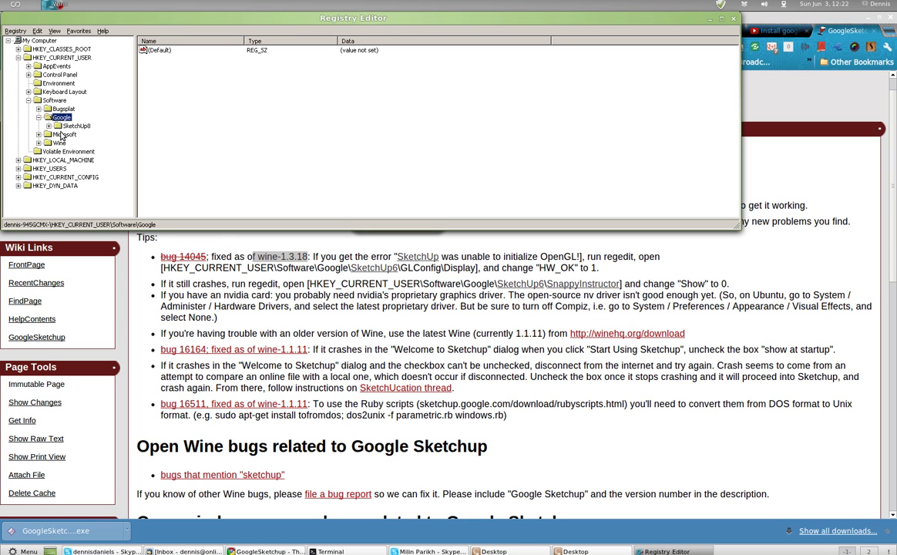
double_click(73, 126)
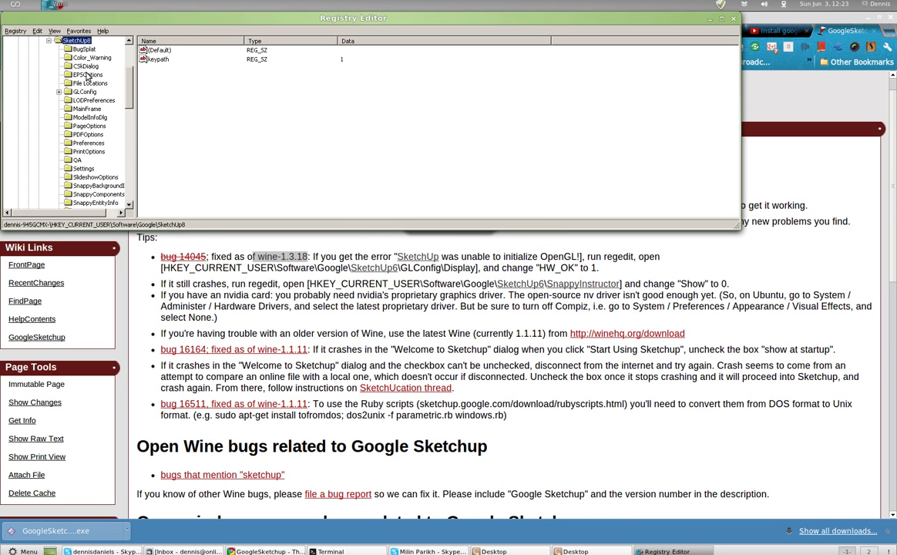
double_click(84, 93)
click(89, 100)
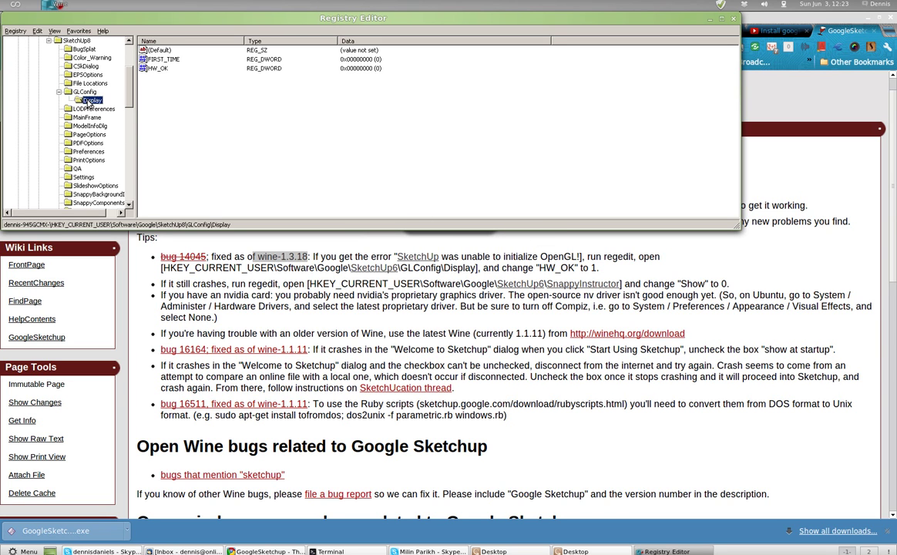
- Set the HW_OK value of the Display key to 1
double_click(157, 69)
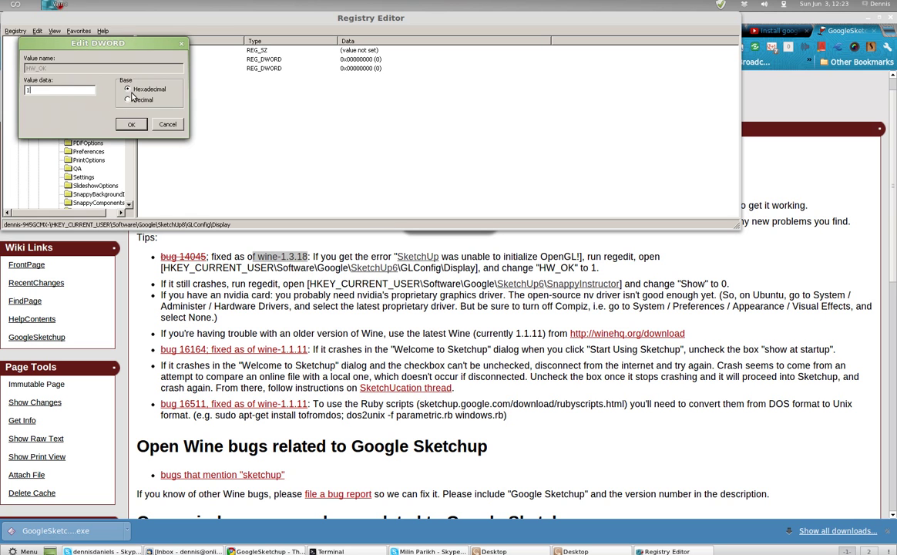
click(126, 124)
click(236, 136)
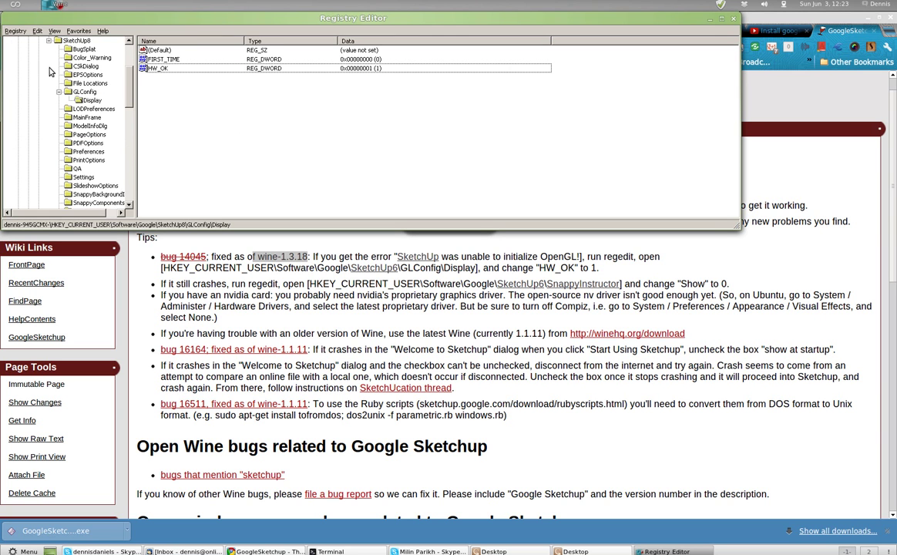
- Exit the Registry Editor
click(17, 32)
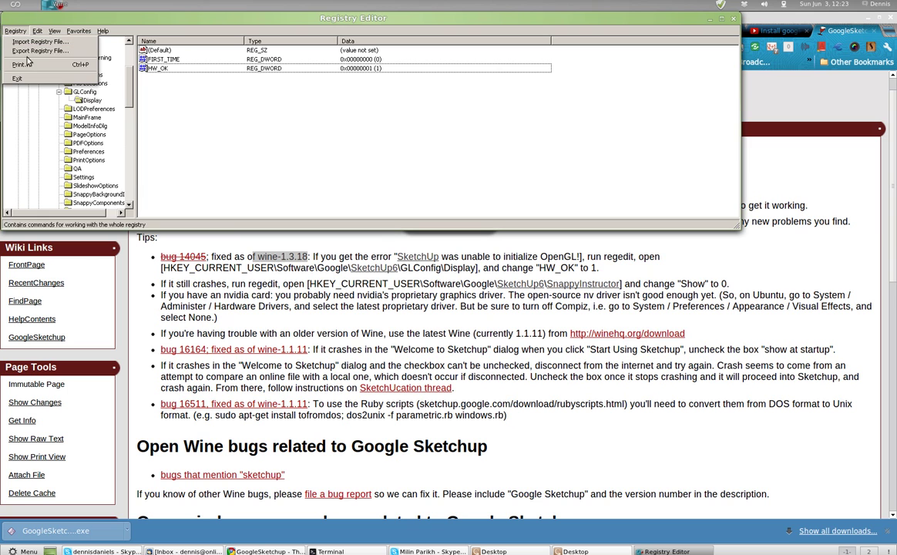
click(17, 32)
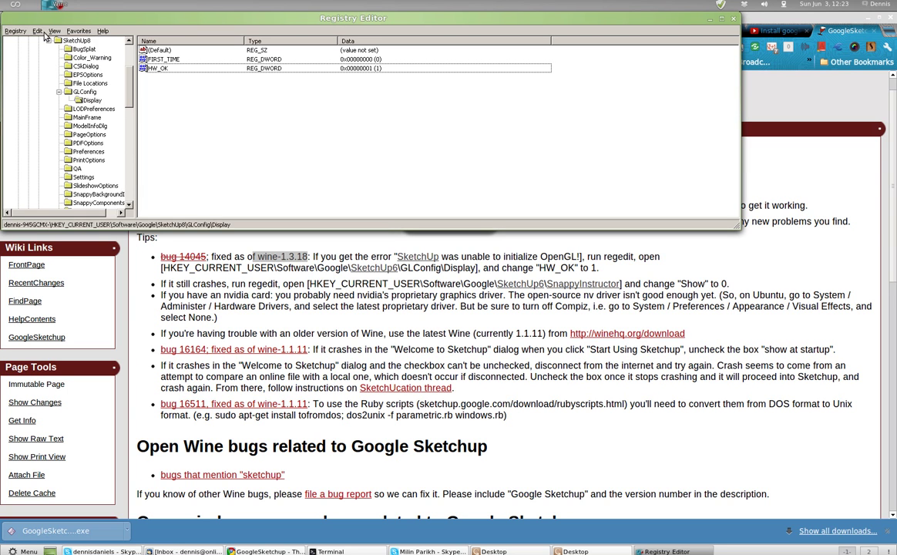
click(40, 31)
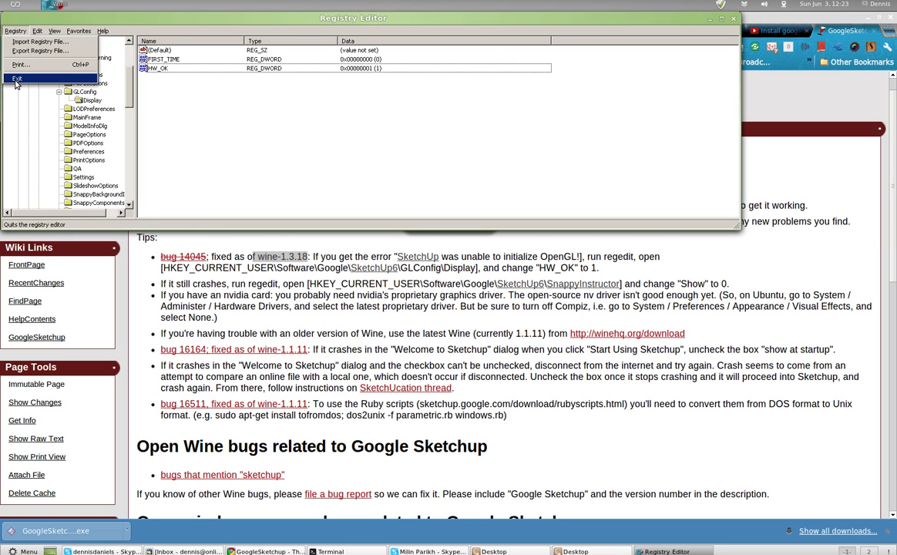
click(16, 76)
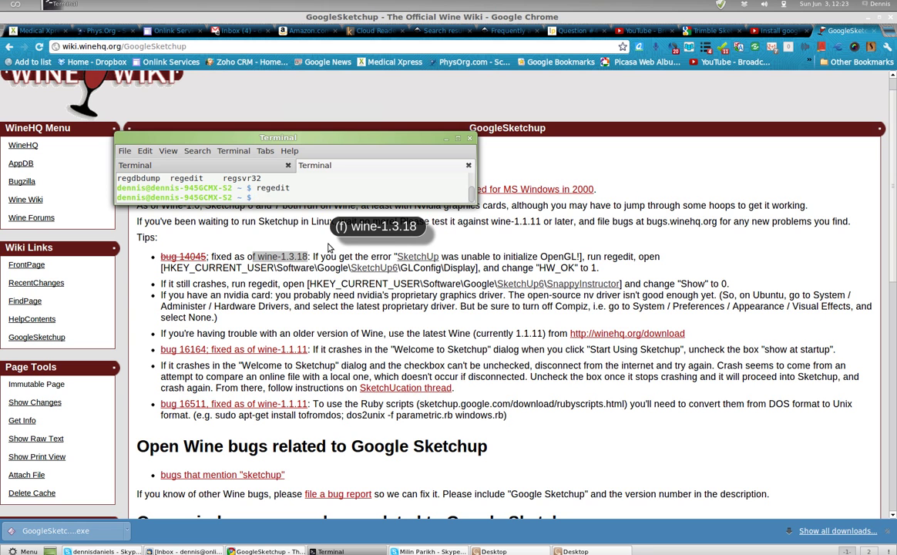
- Switch to the Desktop folder, open Google SketchUp 8.lnk with Wine Windows Program Loader, and start SketchUp with the Architectural Design - Millimeters template
click(571, 551)
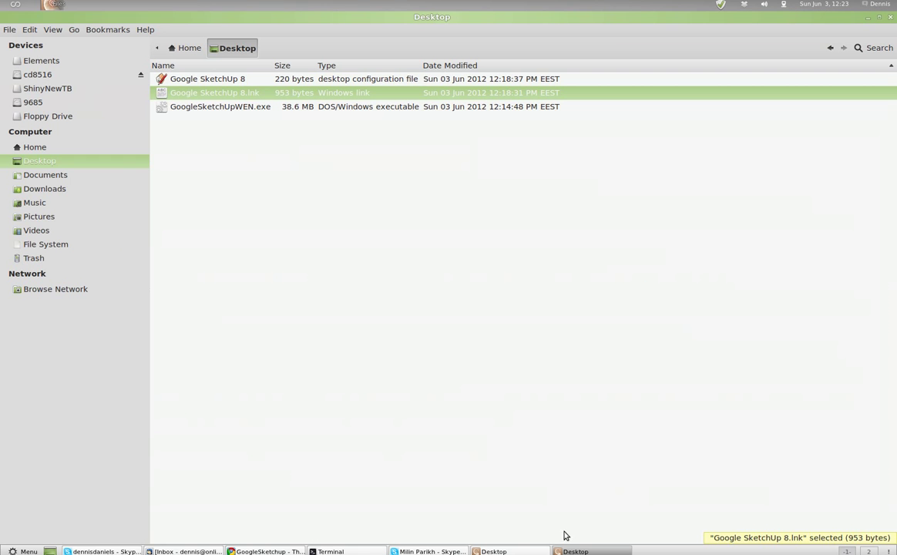
right_click(219, 93)
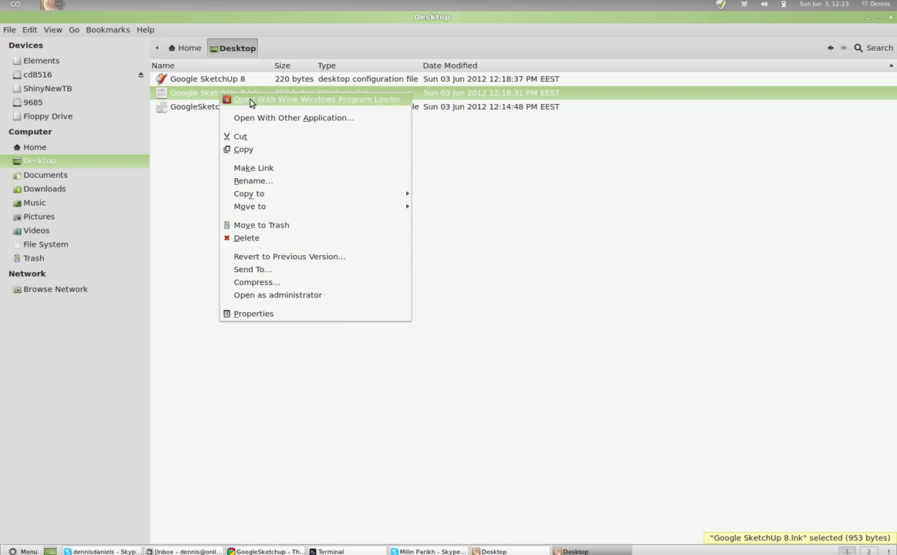
click(250, 102)
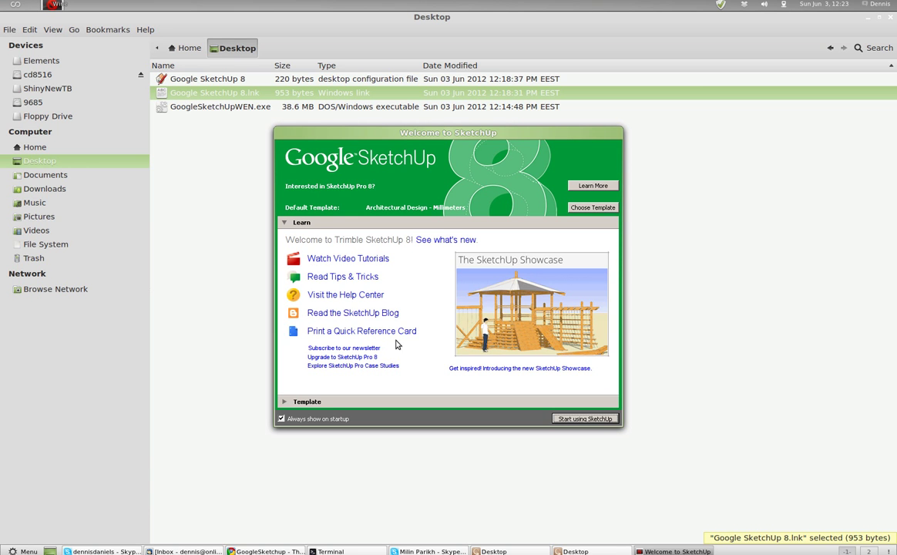
click(330, 402)
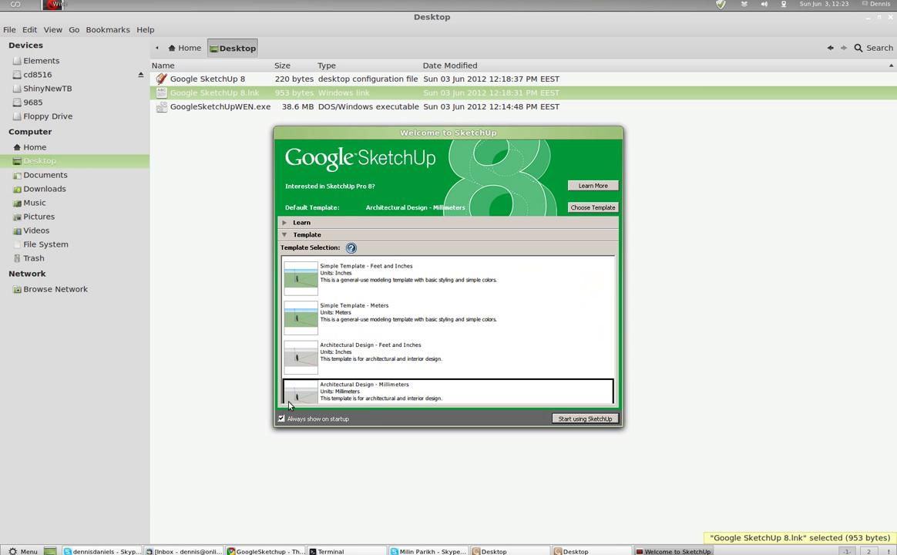
click(584, 419)
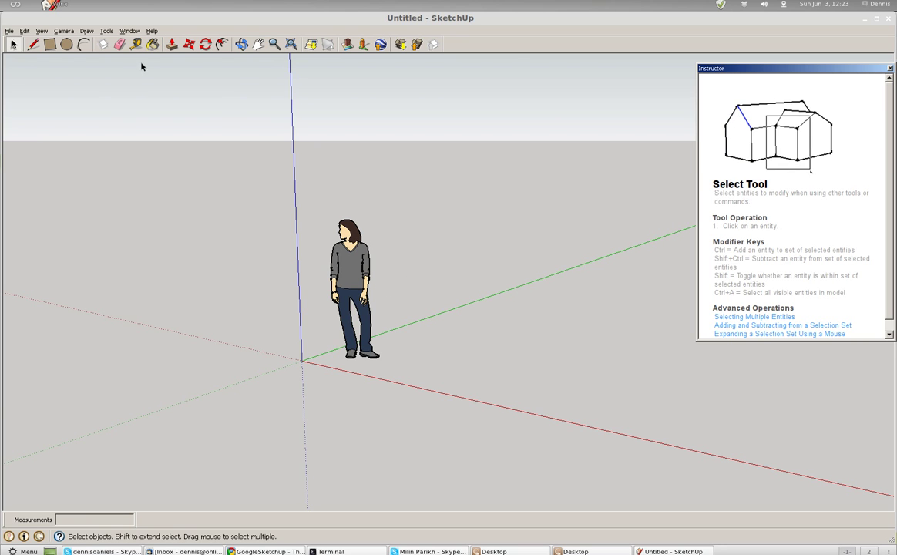
- Draw a rectangle about 9590 by 10909 mm on the ground behind the figure and move its face about 158 mm
key(r)
click(445, 225)
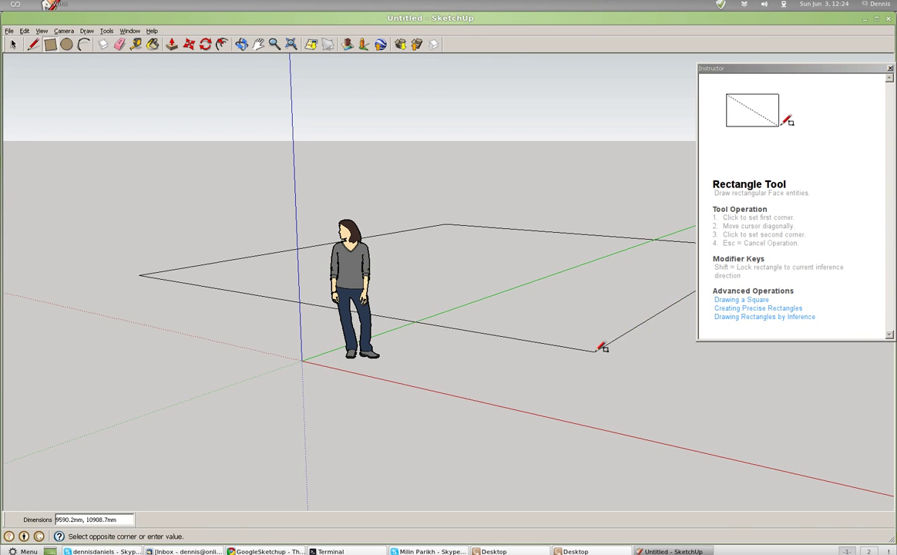
click(595, 351)
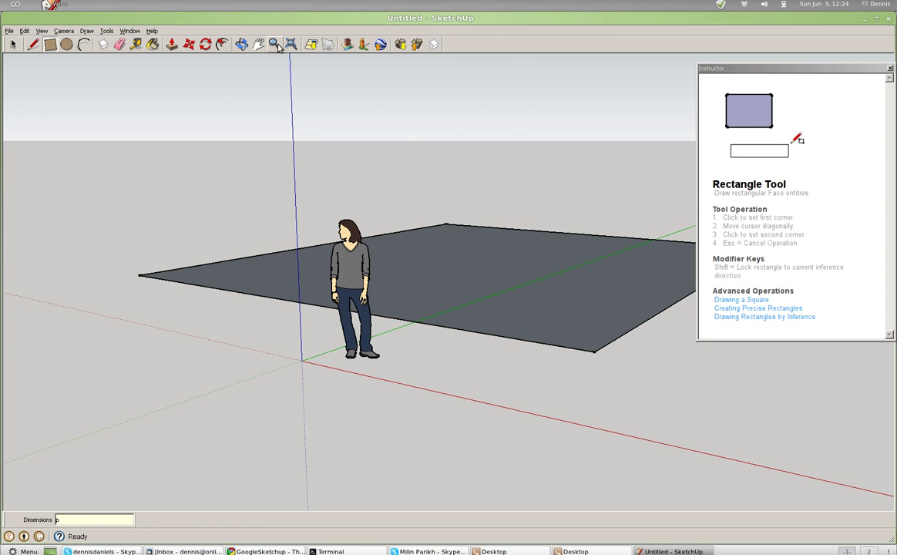
click(189, 44)
click(445, 225)
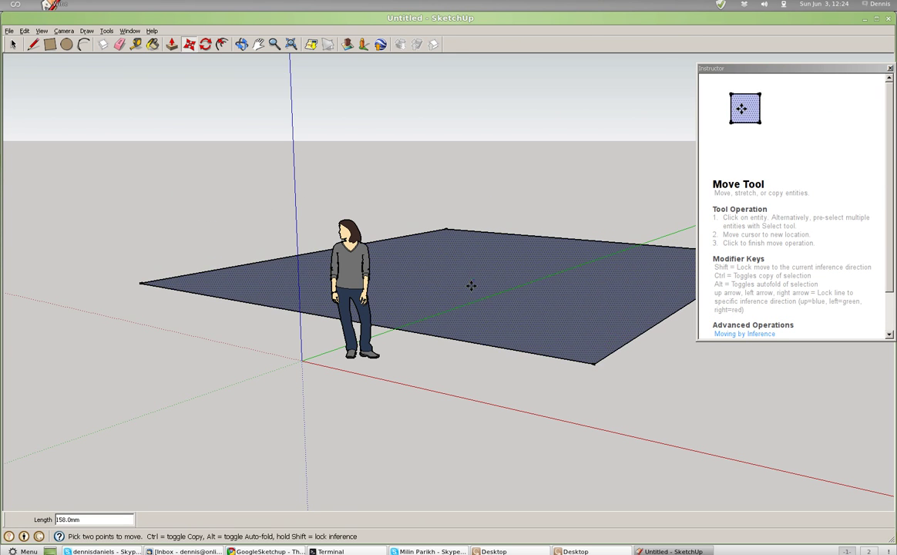
click(466, 247)
- Push/Pull the rectangle upward about 2285 mm into a box
click(172, 44)
click(475, 262)
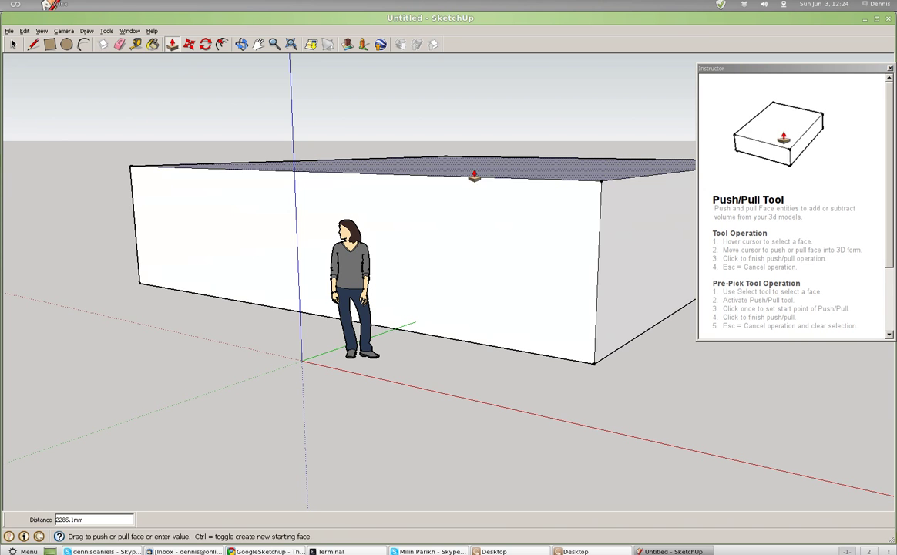
click(591, 240)
- Move the box's front face about 719 mm and view the box from above
key(m)
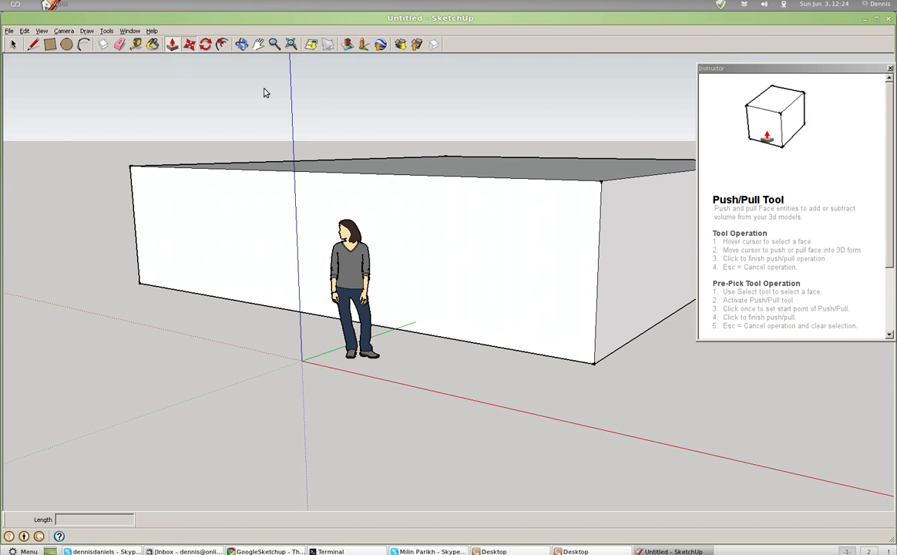
scroll(401, 252, up, 5)
scroll(553, 229, down, 5)
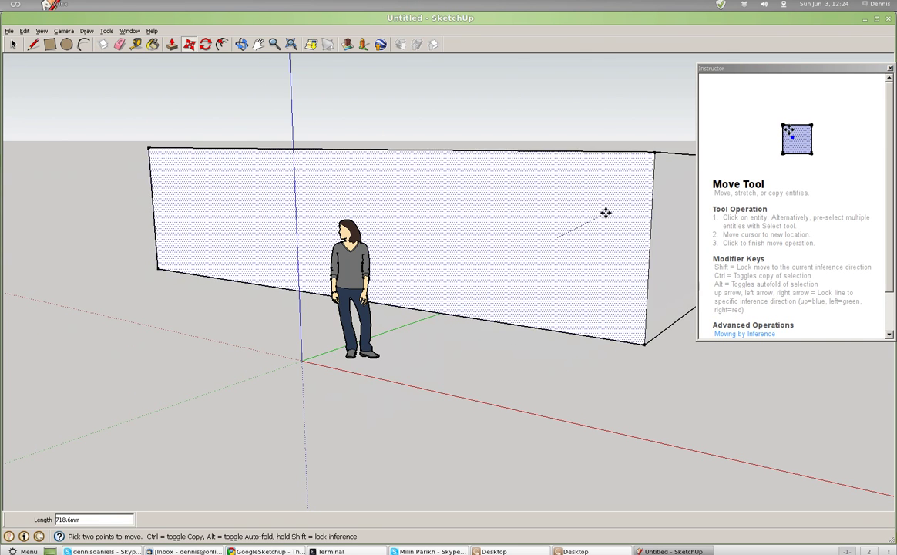
click(242, 44)
drag(565, 247, 509, 314)
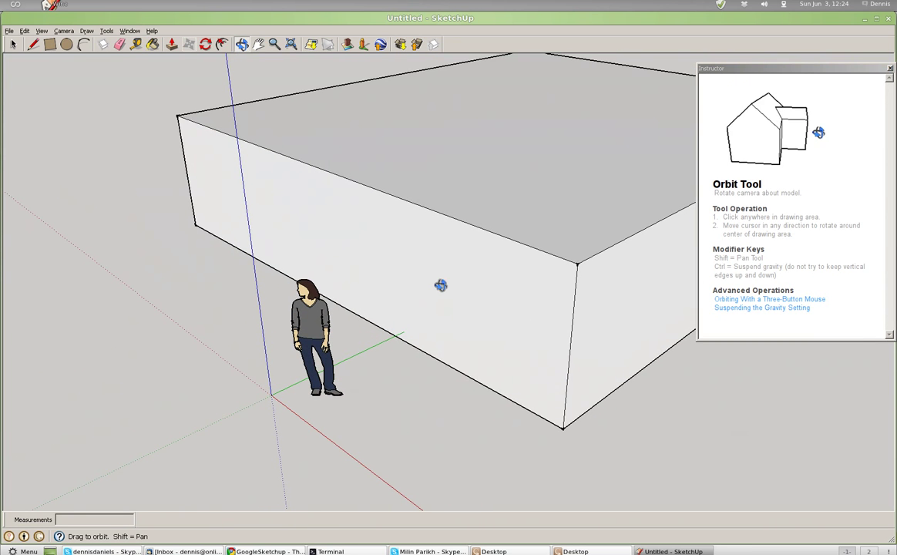
- Save the model as Untitled.skp in the Desktop folder, creating two new folders in My Documents from the save dialog
key(alt+f)
click(36, 66)
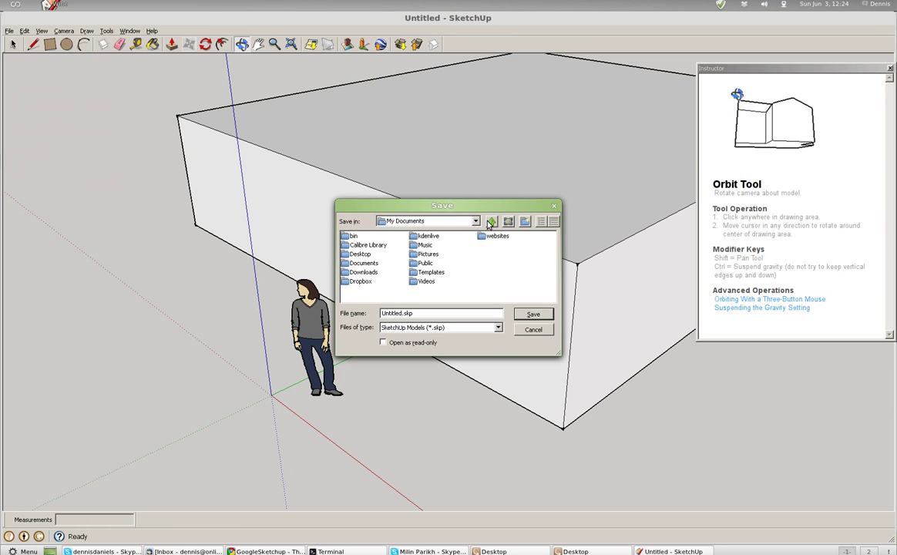
click(524, 222)
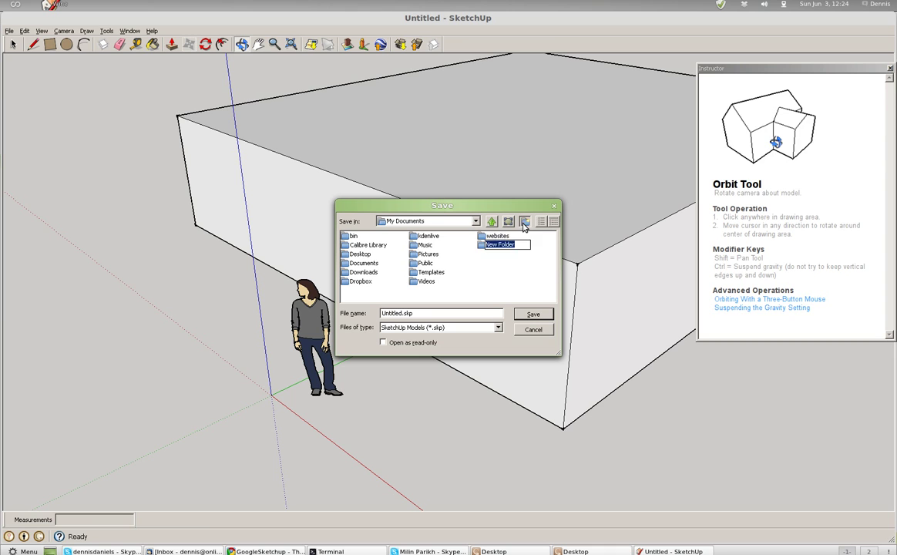
click(524, 222)
click(479, 281)
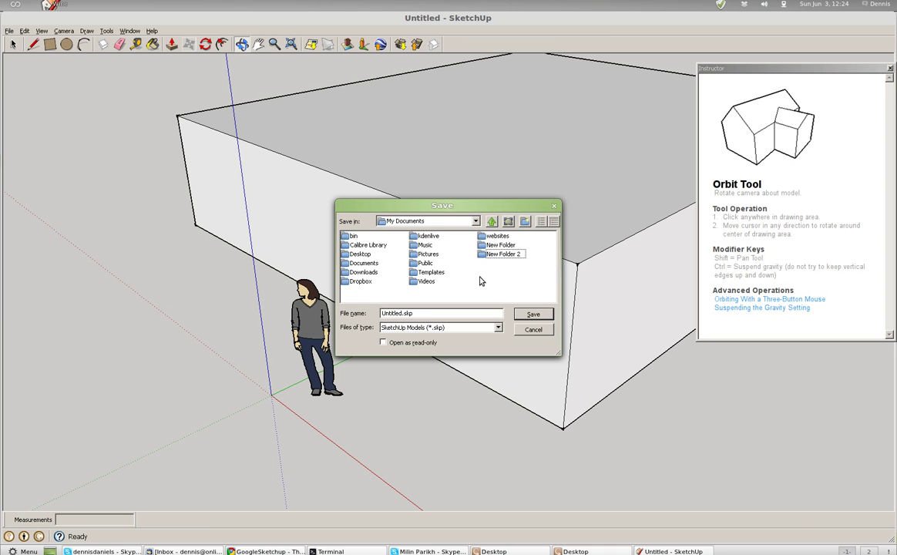
double_click(360, 254)
click(530, 315)
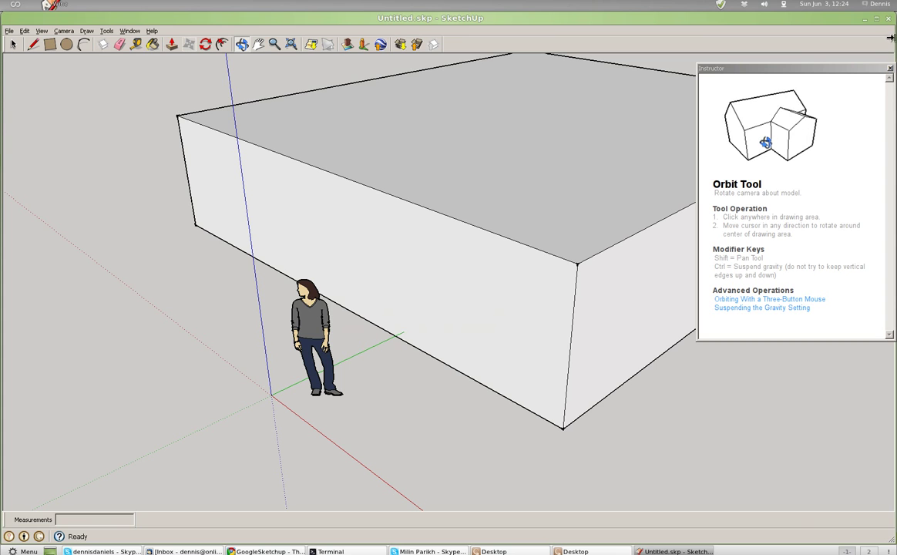
- Close SketchUp without sharing the model on the 3D Warehouse, and reopen Untitled.skp from the Desktop folder with SketchUp Application
click(890, 21)
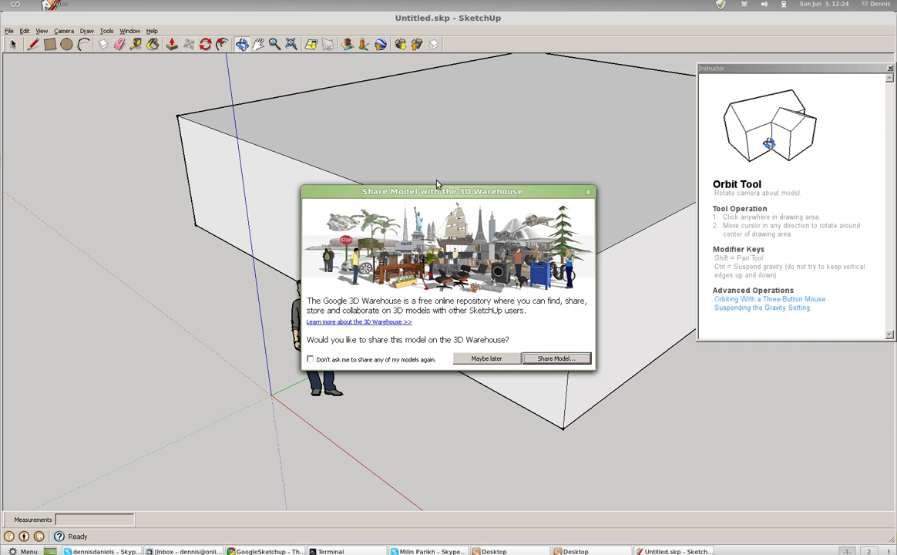
click(484, 359)
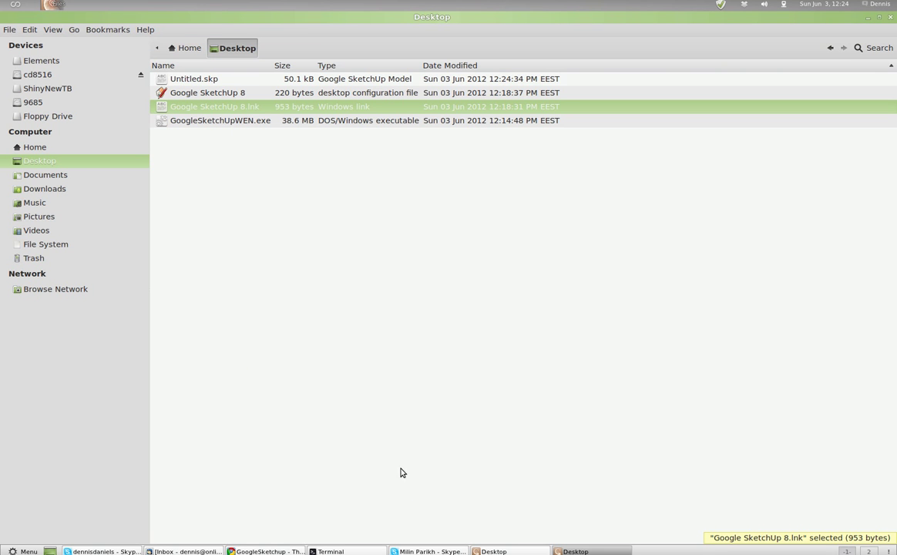
right_click(205, 82)
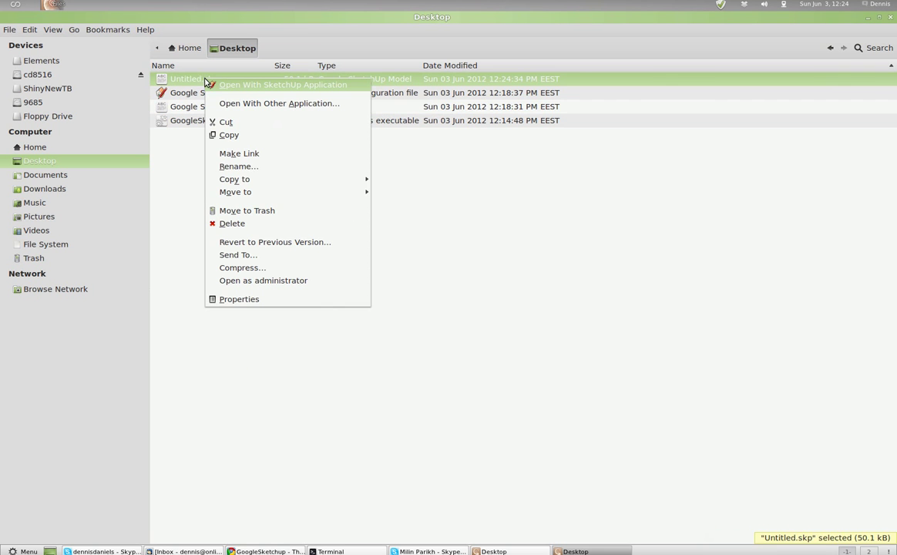
click(247, 86)
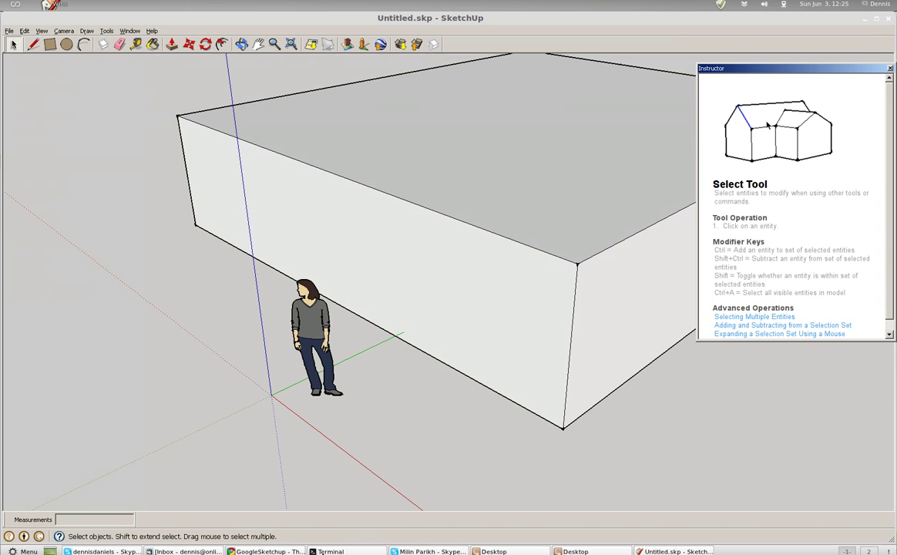
- Switch to the Terminal window
click(331, 551)
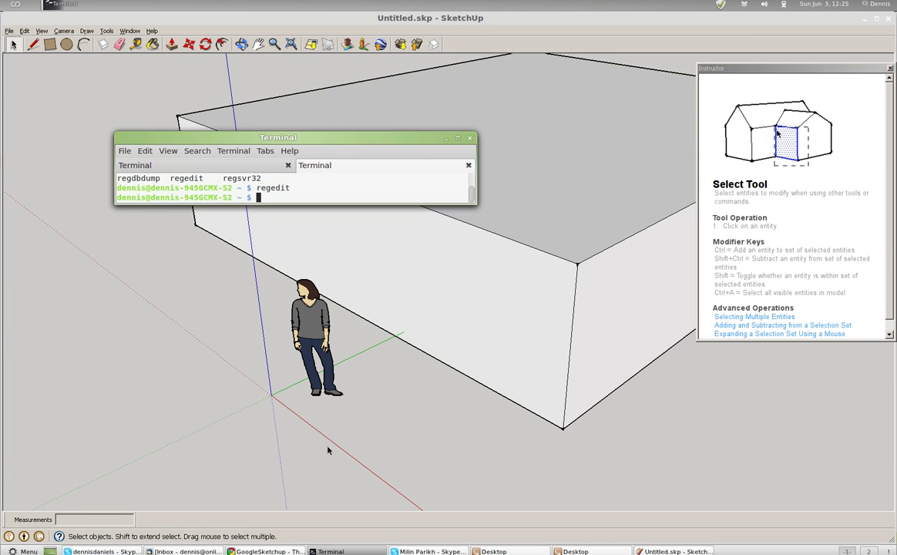